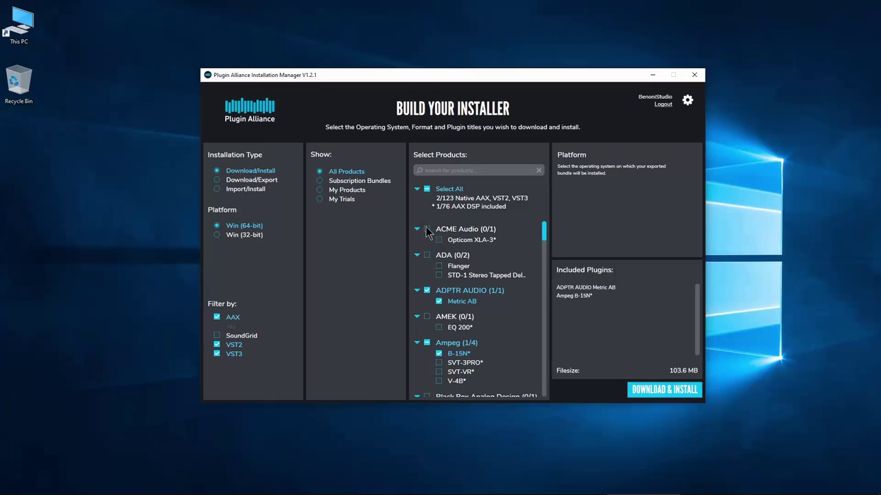
# Step: In Gig Performer, switch on the Ch1 button and turn the Intensity knob up
pyautogui.scroll(-3, 426, 232)
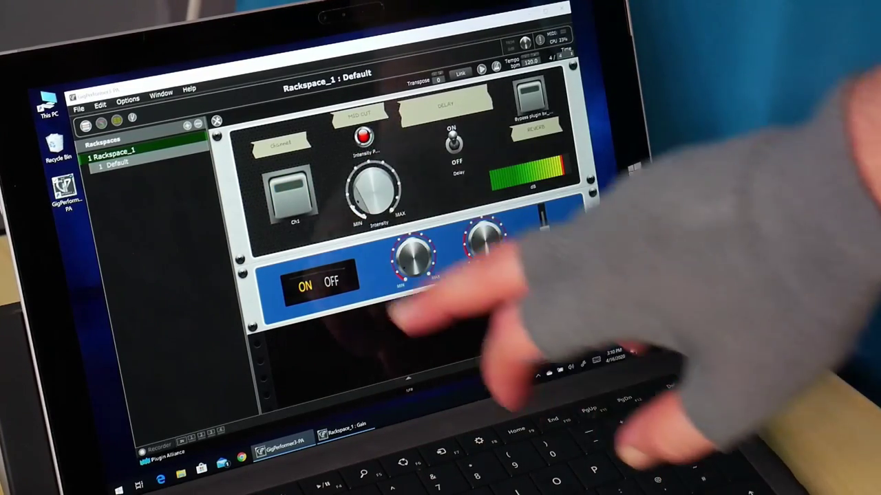
pyautogui.click(289, 196)
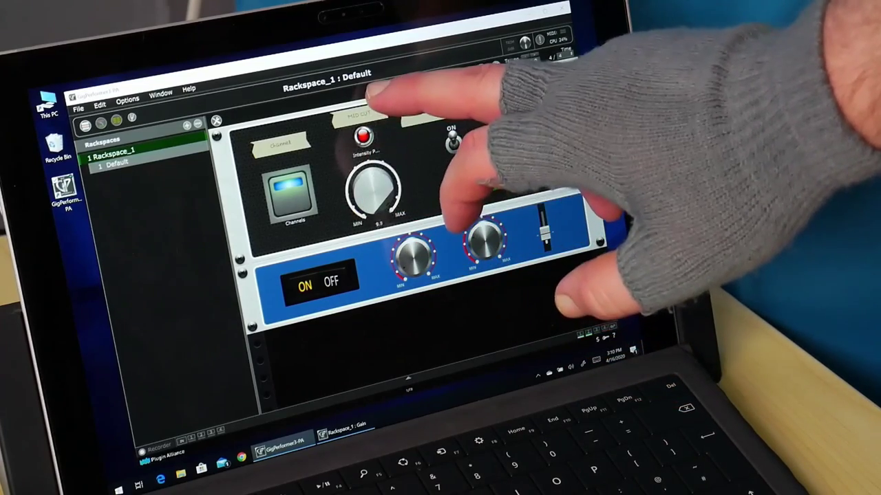
pyautogui.moveTo(403, 173); pyautogui.dragTo(412, 173)
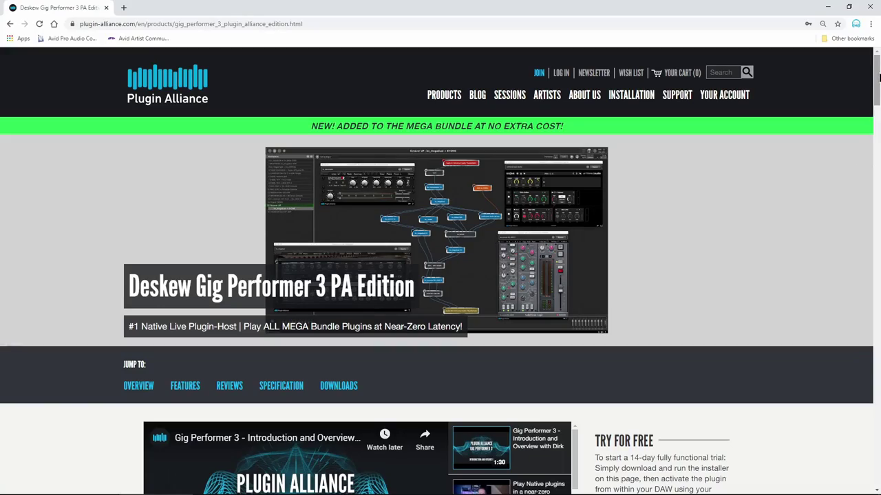
# Step: Open the Installation Manager page on plugin-alliance.com and scroll to the v1.2.1 download links
pyautogui.moveTo(878, 78); pyautogui.dragTo(873, 358)
pyautogui.click(242, 227)
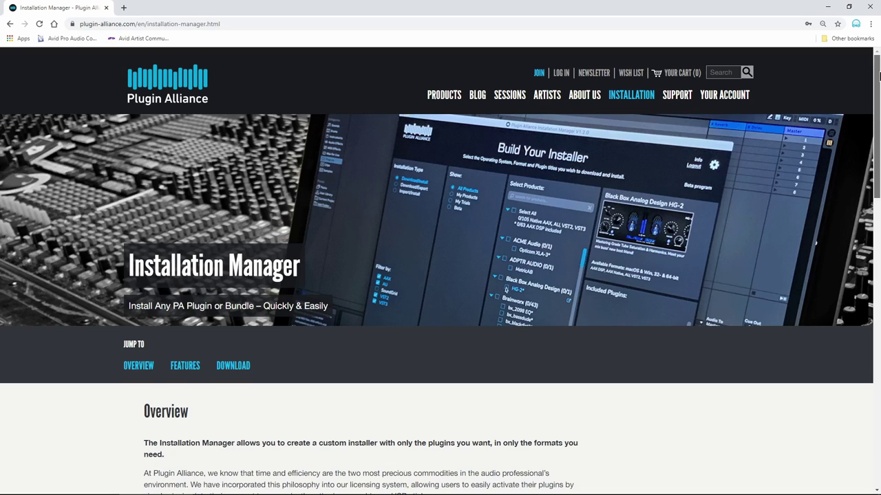
pyautogui.moveTo(875, 82); pyautogui.dragTo(875, 301)
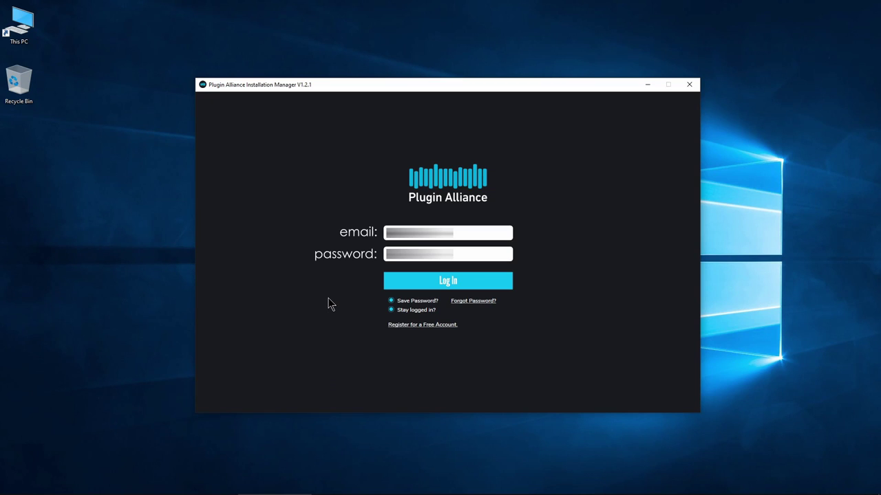
# Step: Log in, try Download/Export, then set Installation Type back to Download/Install
pyautogui.click(470, 281)
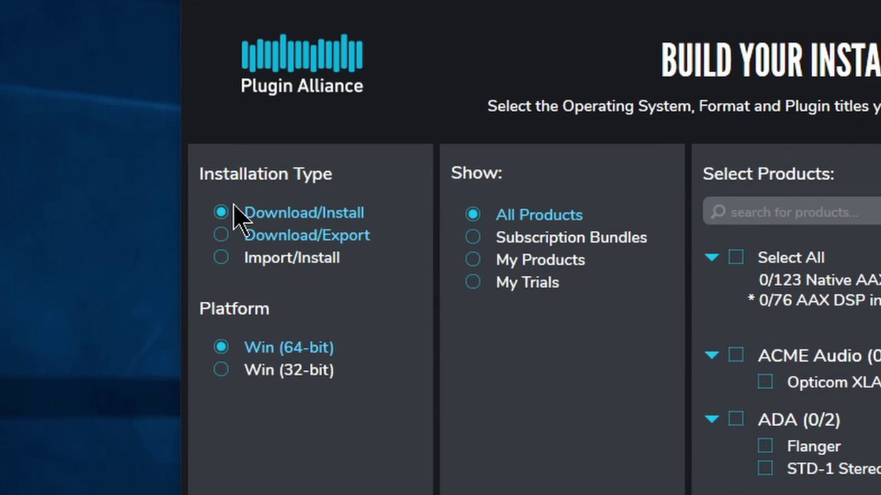
pyautogui.click(227, 236)
pyautogui.click(221, 212)
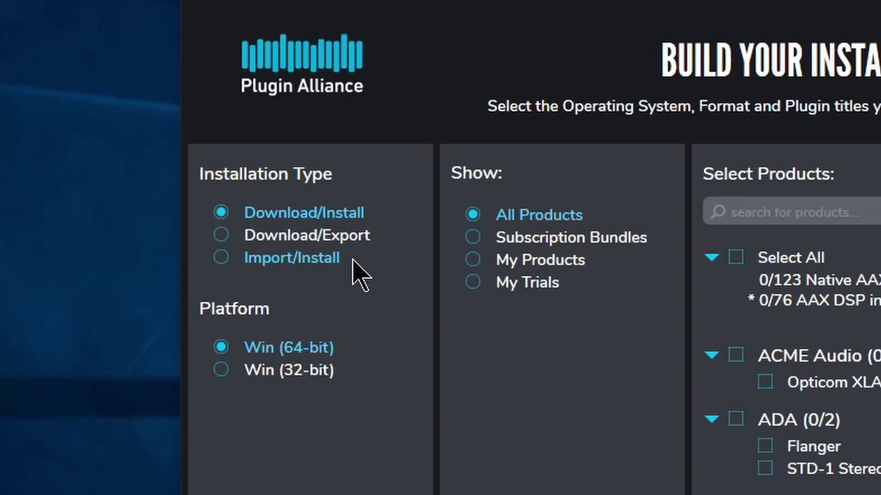
# Step: Compare Win 32-bit and 64-bit and toggle AAX, VST2, VST3, ending with 64-bit and all formats
pyautogui.click(221, 370)
pyautogui.click(225, 348)
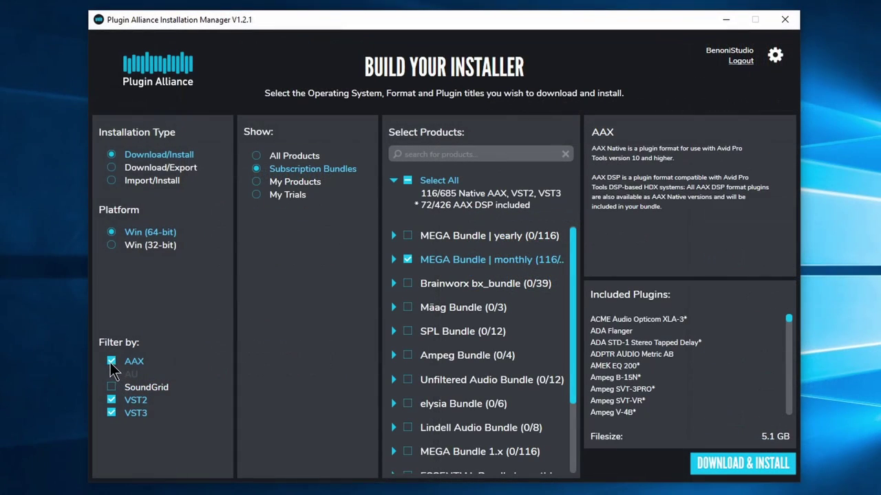
pyautogui.click(111, 361)
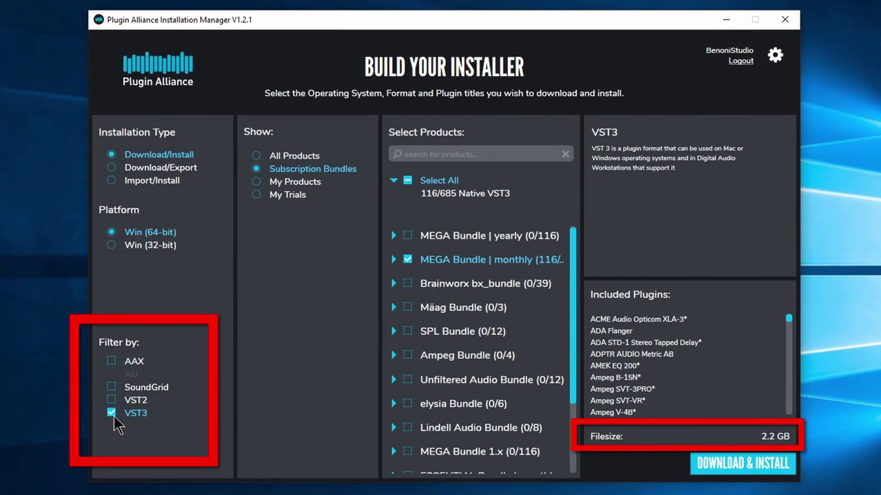
pyautogui.click(112, 401)
pyautogui.click(110, 361)
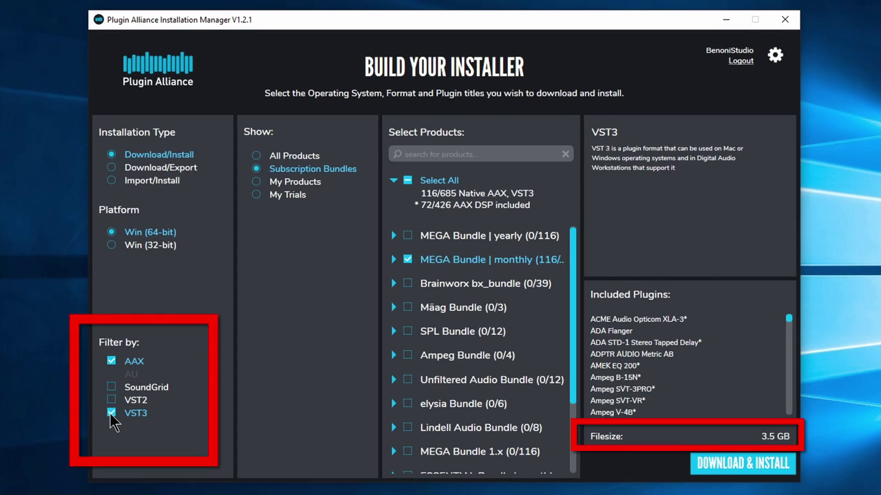
pyautogui.click(111, 413)
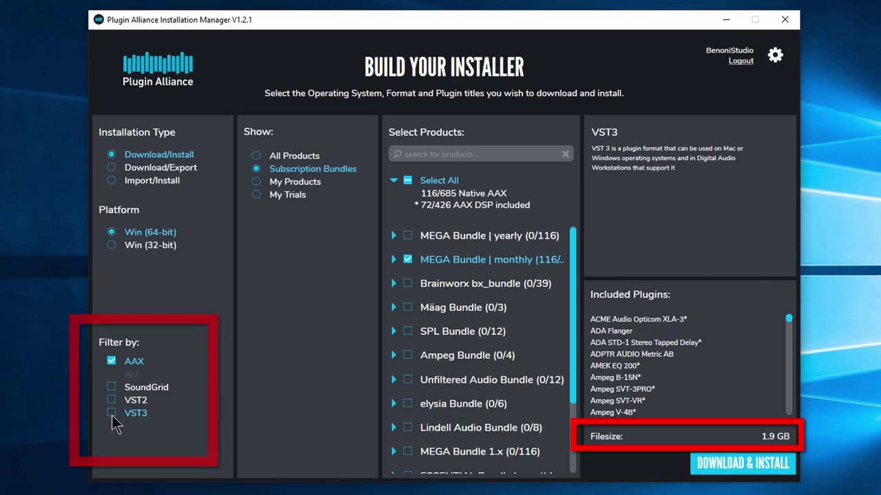
pyautogui.click(112, 413)
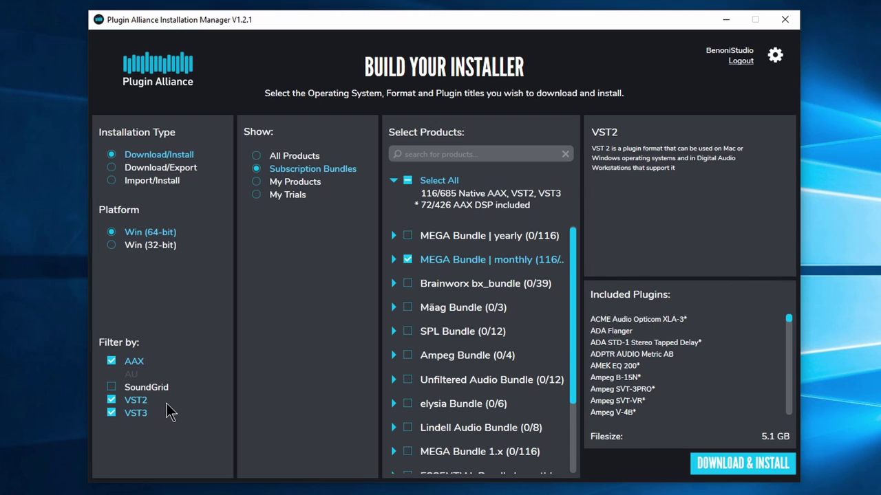
# Step: Cycle the Show options back to all products, then search 'Amek' and tick AMEK EQ 200
pyautogui.click(256, 155)
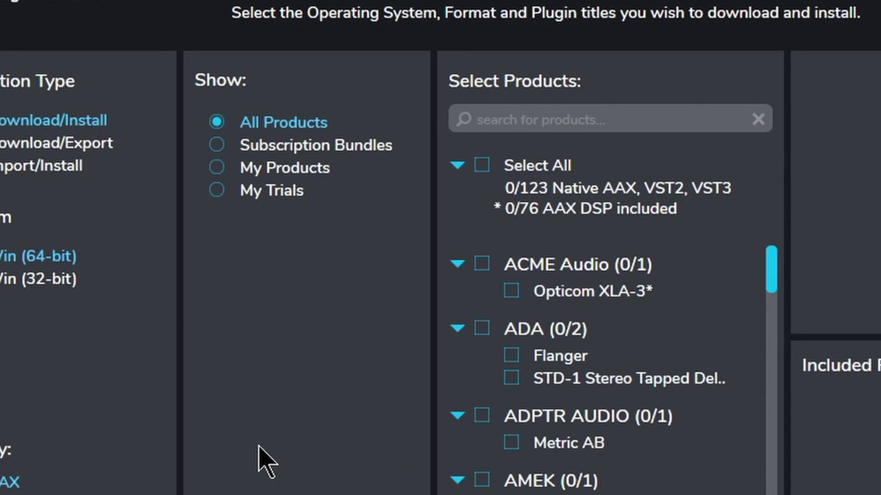
pyautogui.click(217, 145)
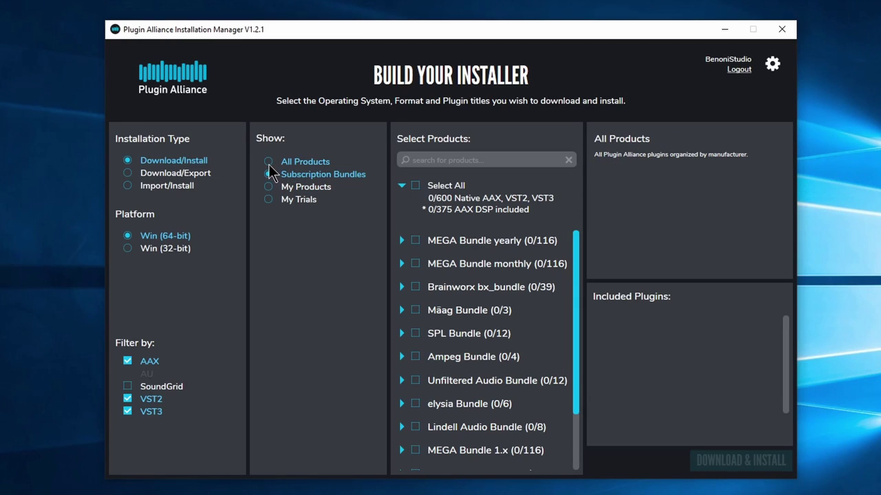
pyautogui.click(268, 165)
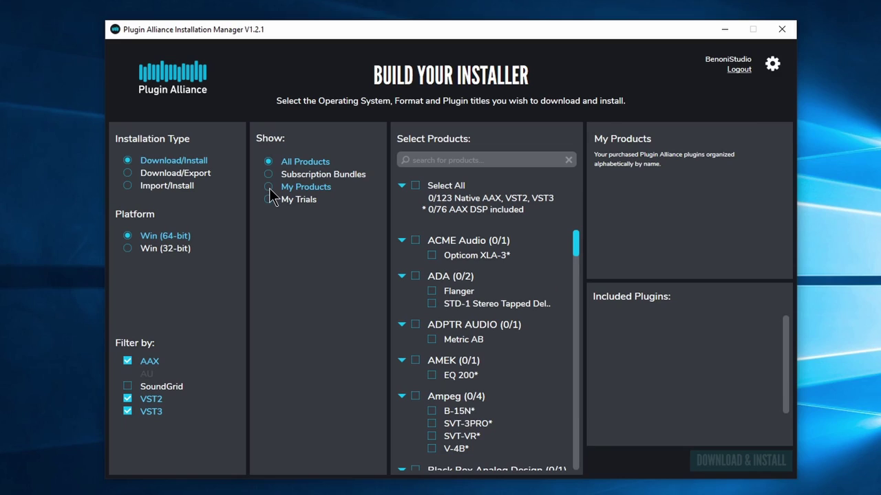
pyautogui.click(455, 160)
pyautogui.write('Amek')
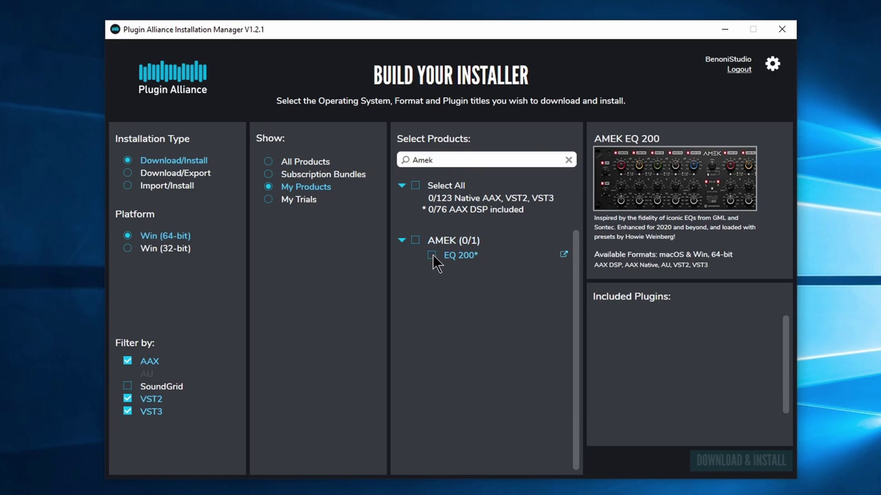
pyautogui.click(434, 256)
# Step: Search 'stereo' and 'shad' to tick bx_stereomaker and both Shadow Hills compressors, then view Subscription Bundles and My Products
pyautogui.doubleClick(440, 161)
pyautogui.write('stereo')
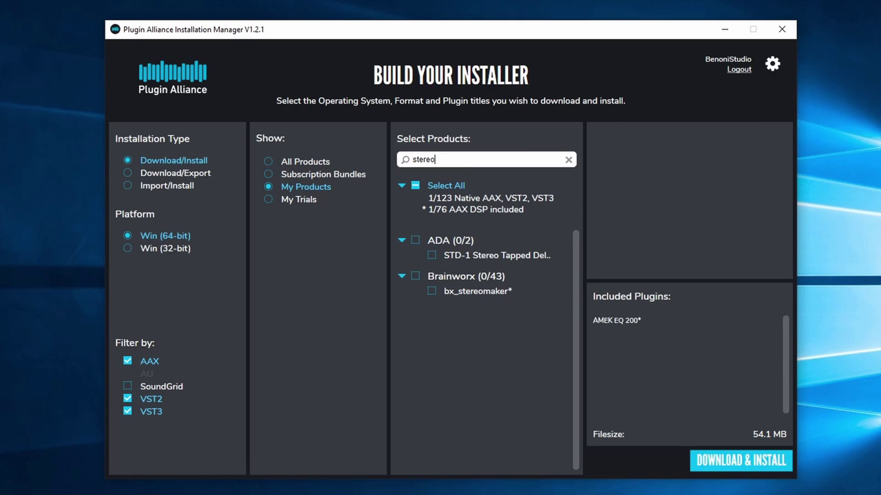
pyautogui.click(431, 291)
pyautogui.doubleClick(422, 160)
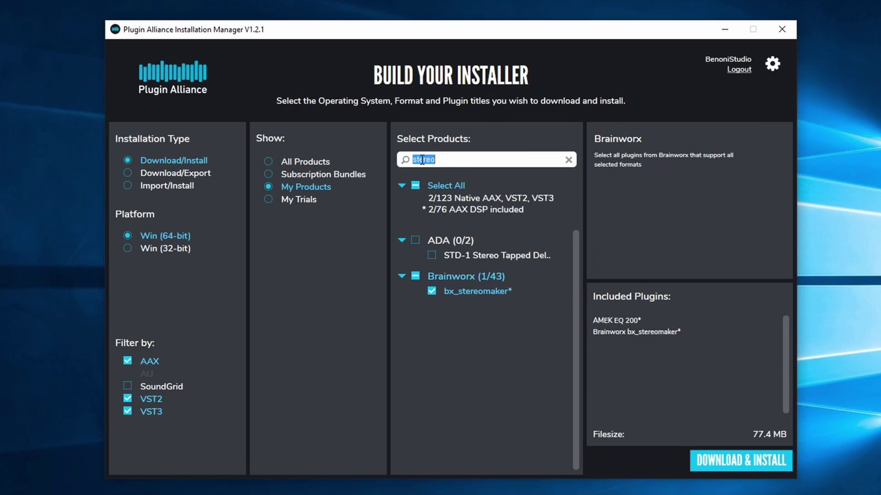
pyautogui.write('shad')
pyautogui.click(414, 240)
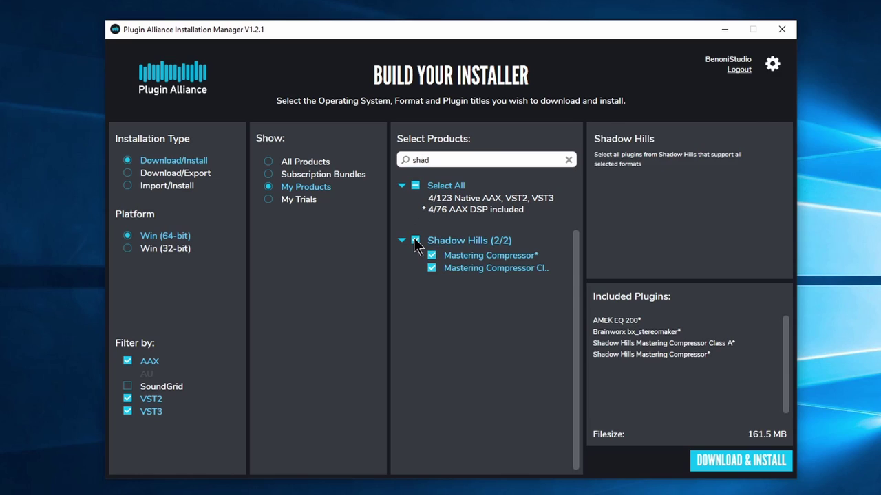
pyautogui.click(289, 177)
pyautogui.click(268, 184)
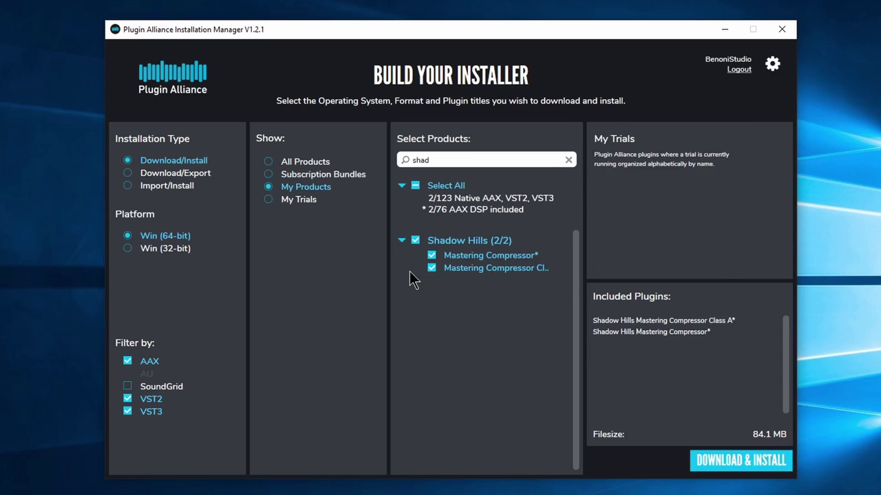
# Step: List Subscription Bundles and tick MEGA Bundle monthly
pyautogui.click(269, 174)
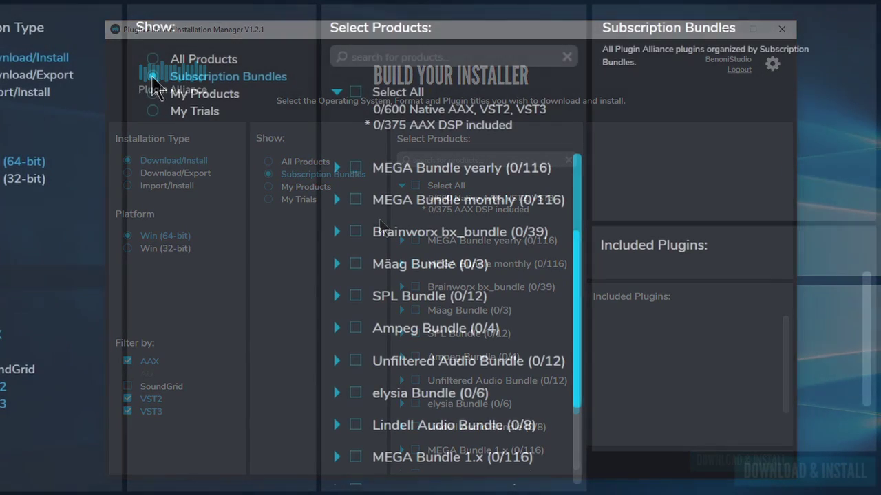
pyautogui.scroll(-3, 475, 313)
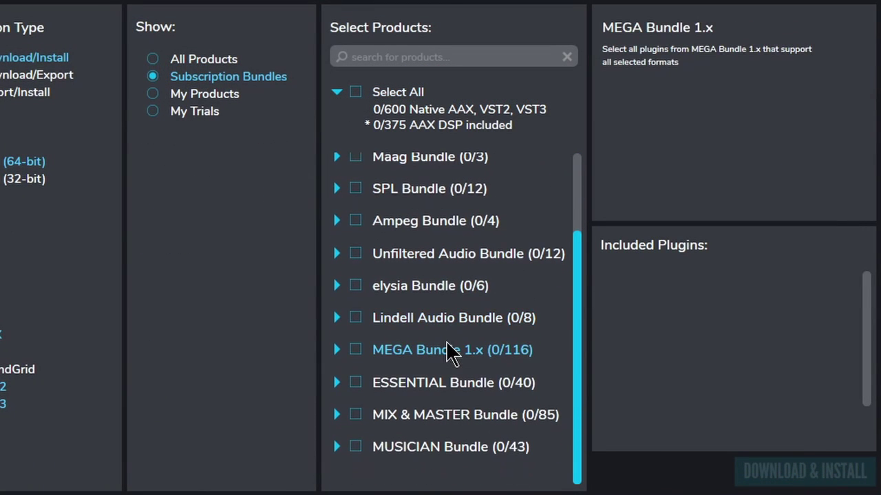
pyautogui.scroll(3, 447, 352)
pyautogui.click(356, 200)
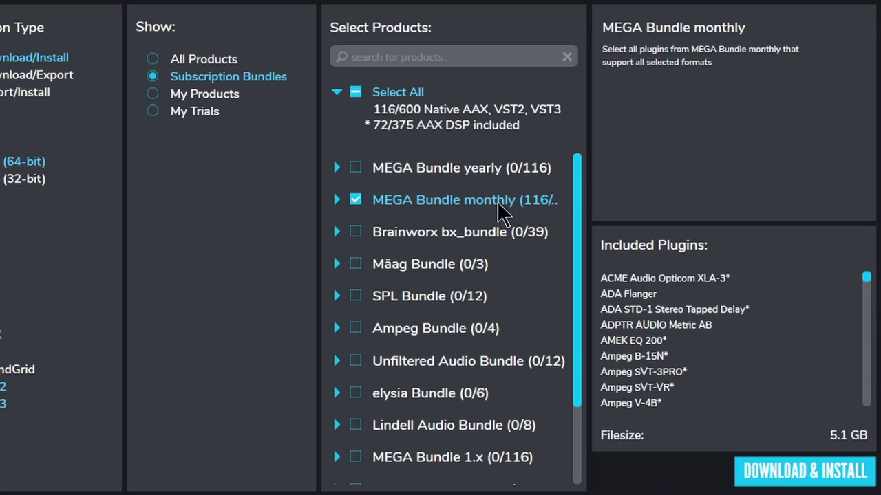
# Step: Expand the bundle, briefly untick bx_dynEQ V2, bx_masterdesk and bx_megasingle, and recheck the 5.1 GB total
pyautogui.click(337, 200)
pyautogui.scroll(-5, 335, 206)
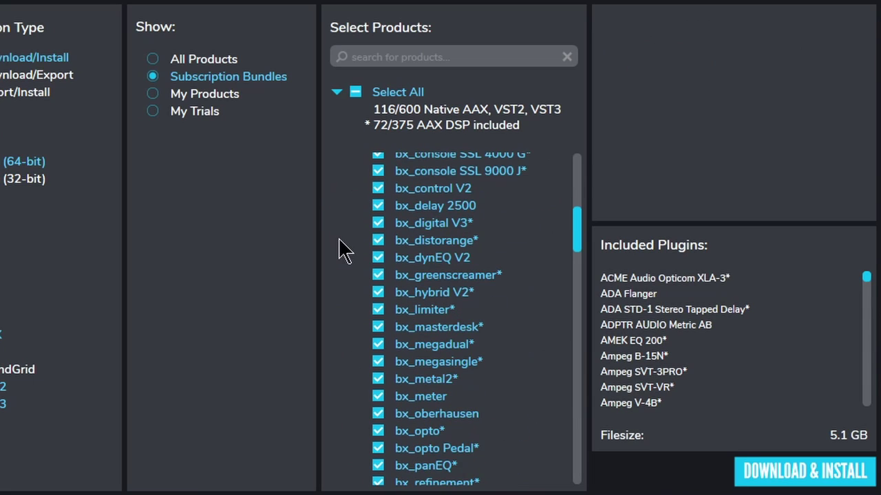
pyautogui.click(351, 257)
pyautogui.click(354, 327)
pyautogui.click(377, 363)
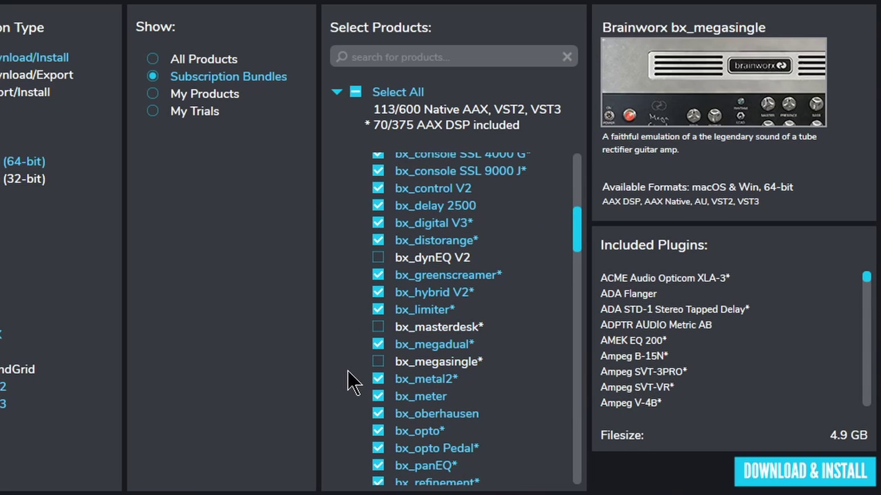
pyautogui.click(378, 363)
pyautogui.click(378, 327)
pyautogui.click(378, 257)
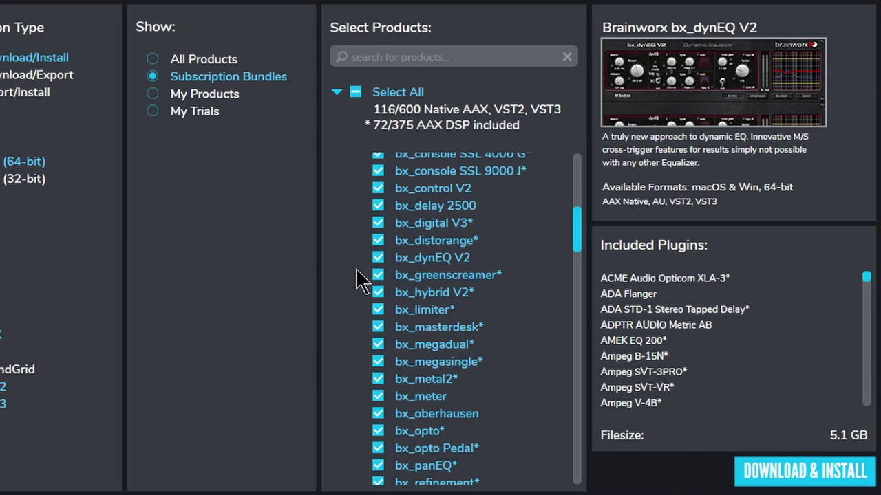
pyautogui.scroll(5, 356, 268)
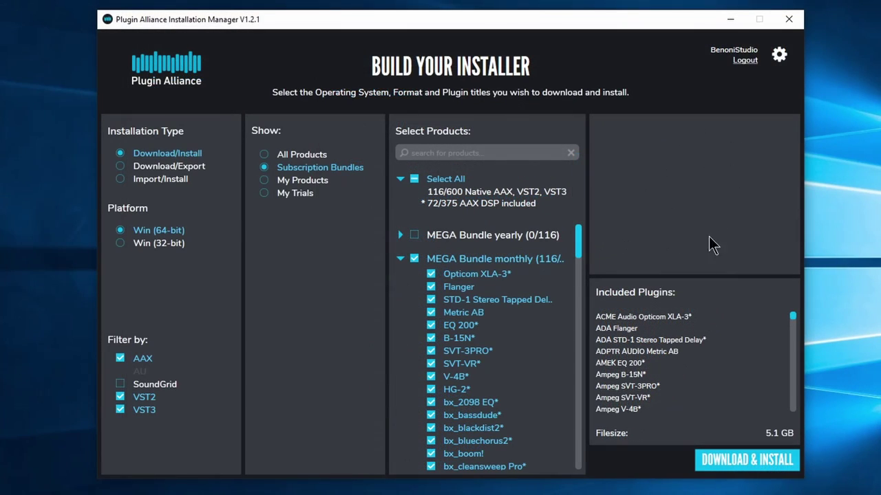
pyautogui.scroll(-1, 745, 360)
pyautogui.moveTo(793, 320); pyautogui.dragTo(741, 323)
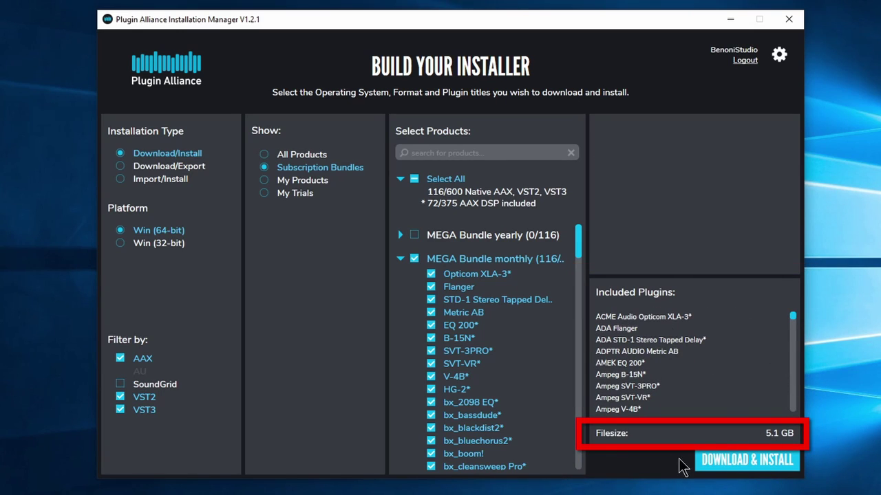
# Step: Start Download & Install and watch packages arrive in AppData\Local\Temp\Plugin Alliance
pyautogui.click(748, 461)
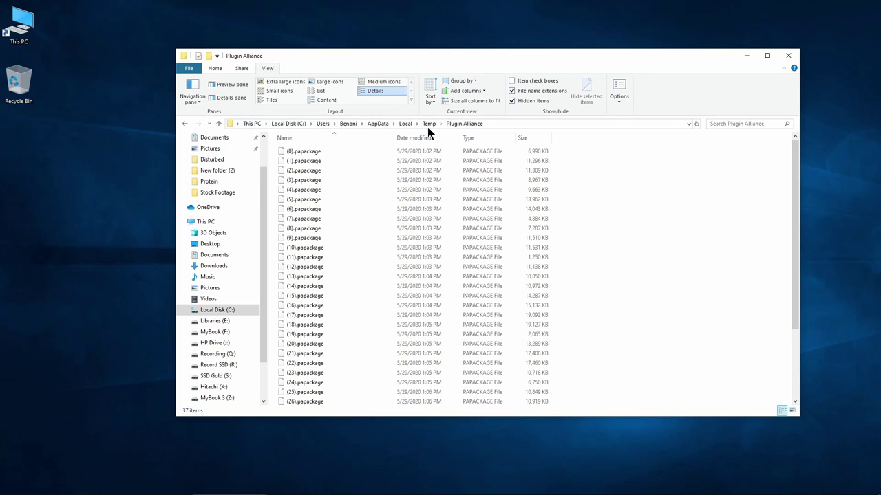
pyautogui.scroll(-3, 672, 220)
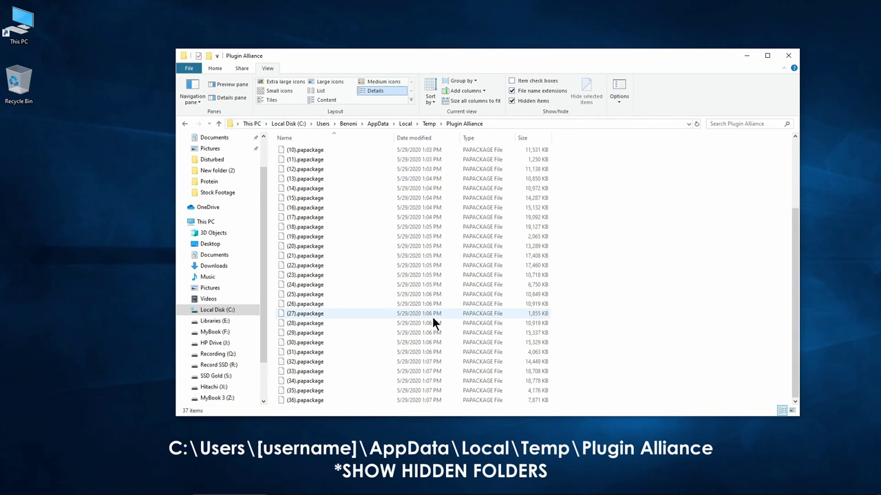
pyautogui.click(232, 487)
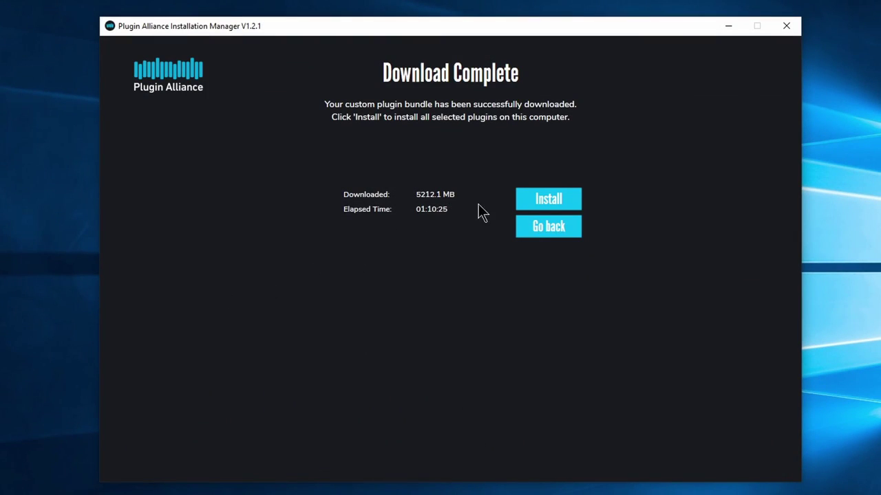
# Step: Install the downloaded bundle, keeping the VST2.4 path C:\Program Files\VSTplugins
pyautogui.click(549, 199)
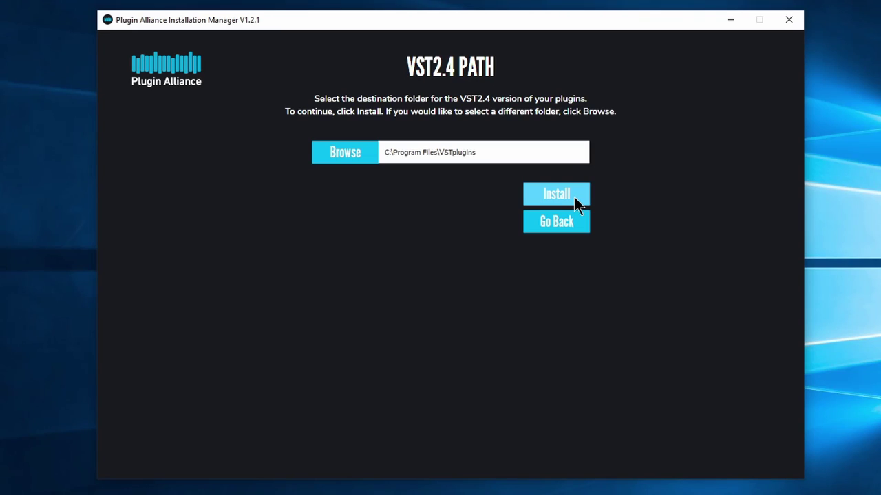
pyautogui.click(578, 197)
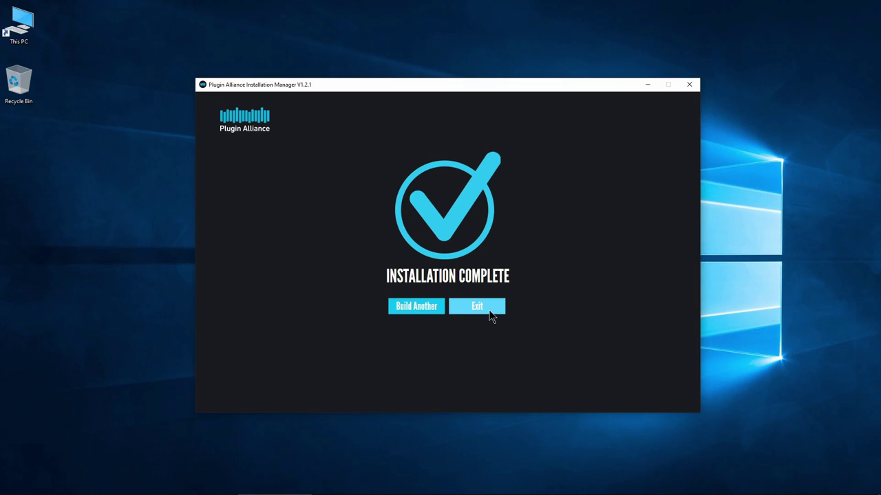
# Step: Exit the installer after installation completes
pyautogui.click(491, 316)
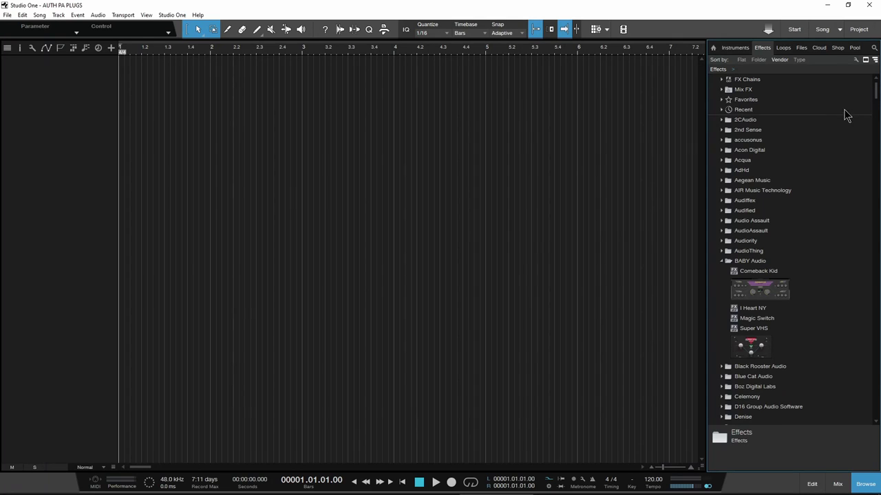
# Step: Drag bx_console Focusrite SC onto a new audio track and open its activation dialog
pyautogui.moveTo(873, 86); pyautogui.dragTo(874, 159)
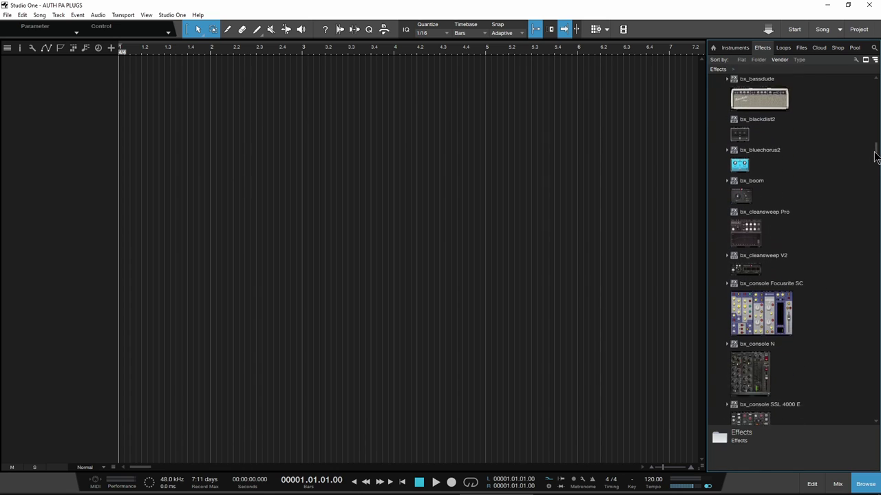
pyautogui.moveTo(770, 246); pyautogui.dragTo(62, 102)
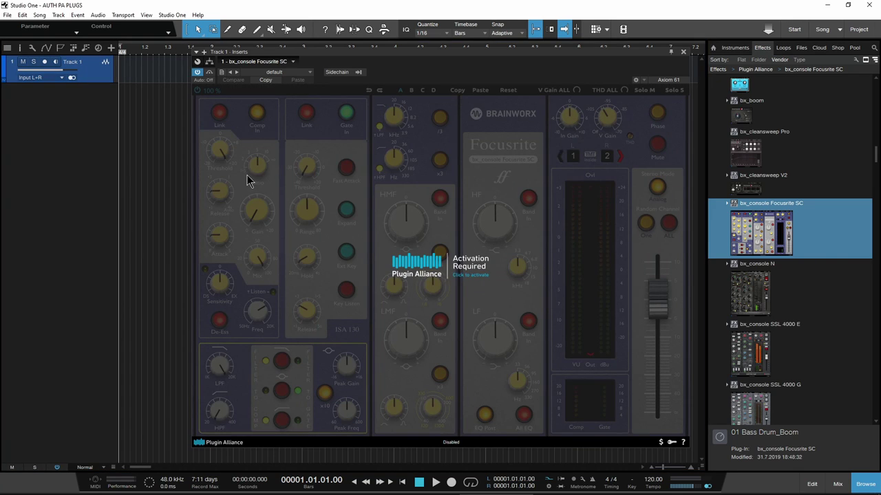
pyautogui.click(471, 275)
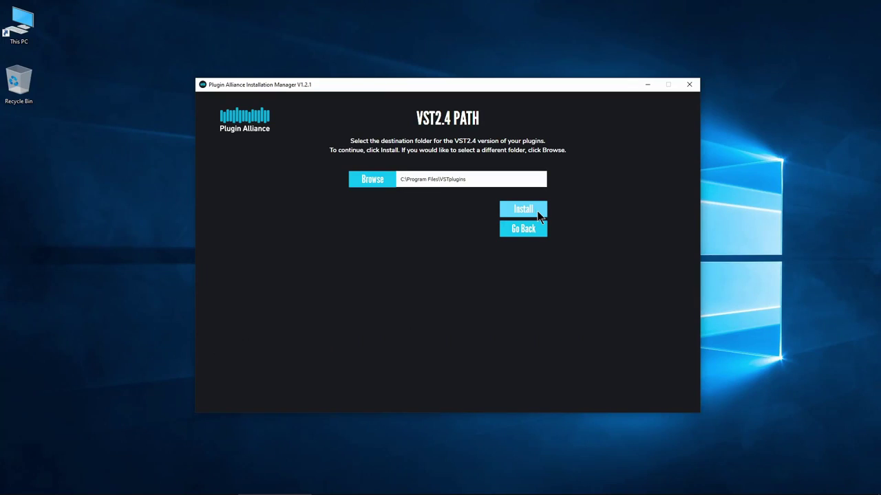
# Step: Install to C:\Program Files\VSTplugins, then go back from Waves to the KINGSTON W (Y:) drive root
pyautogui.click(540, 212)
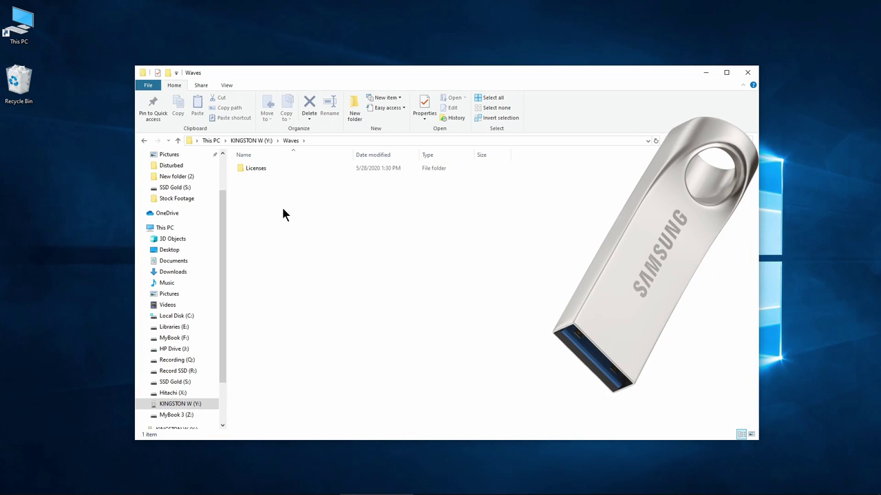
pyautogui.click(144, 141)
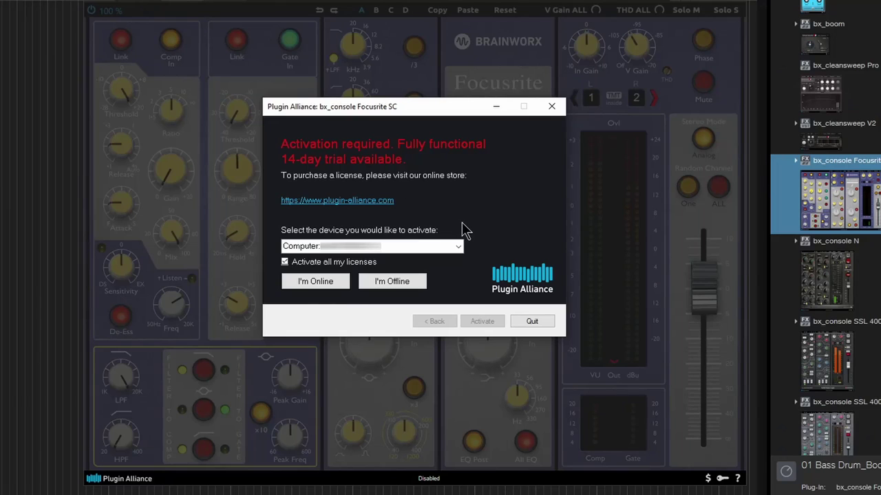
# Step: Activate all licenses online onto the KINGSTON flash drive with 'Activate all my licenses' ticked
pyautogui.click(458, 247)
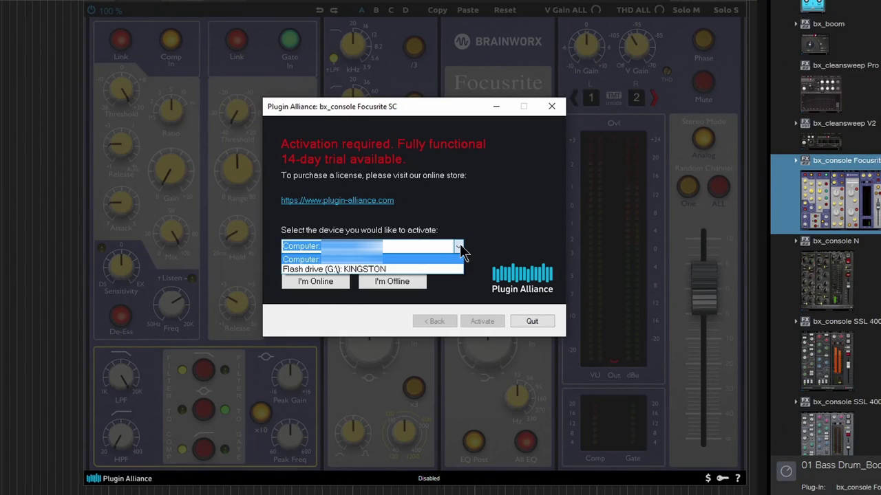
pyautogui.click(402, 270)
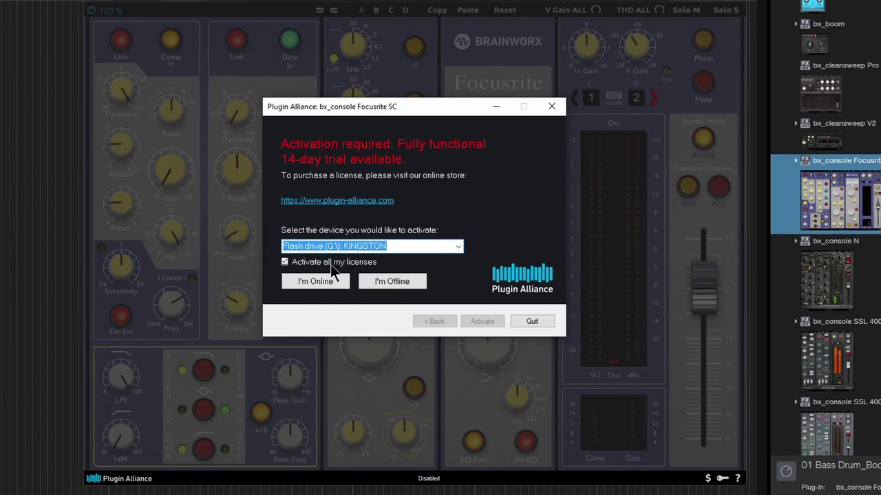
pyautogui.click(285, 262)
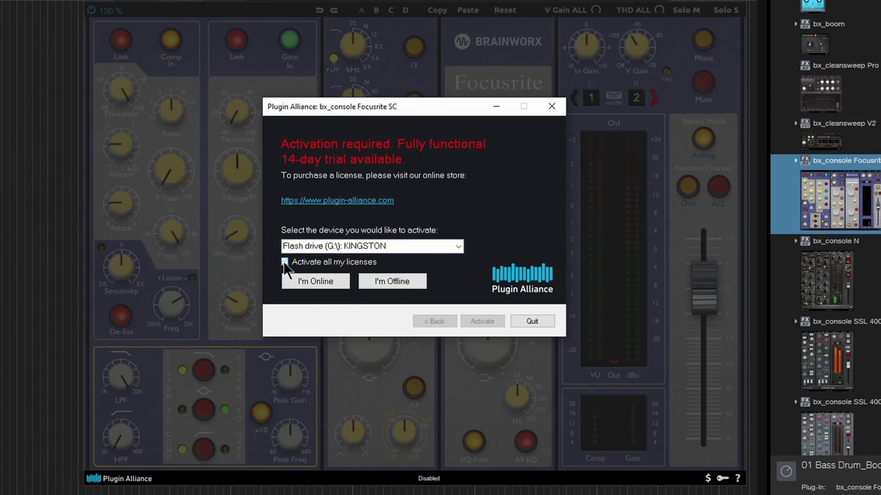
pyautogui.click(322, 283)
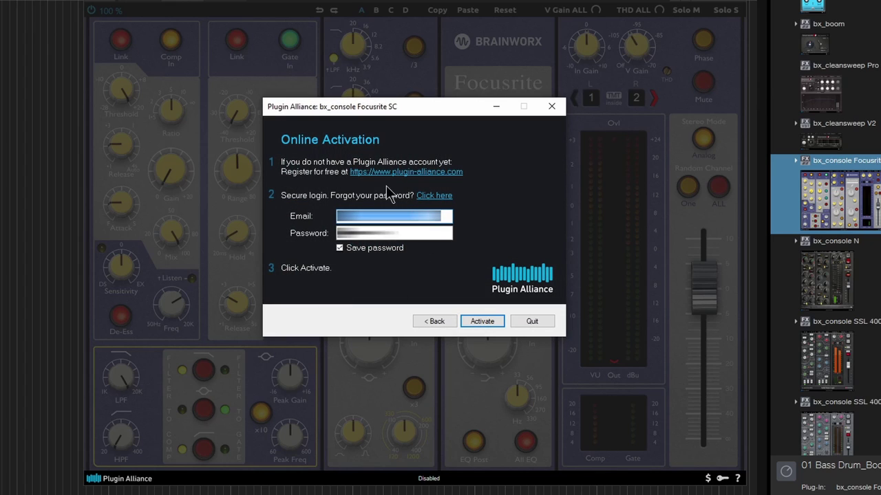
pyautogui.click(495, 321)
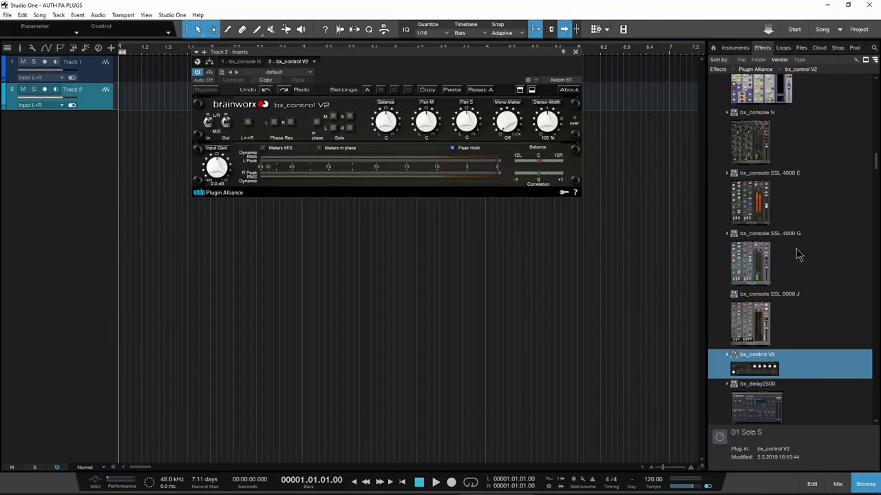
# Step: Add bx_opto, Diezel VH4, elysia phils cascade, ENGL E765 RT and Shadow Hills Class A Mastering Comp on new tracks
pyautogui.moveTo(747, 179); pyautogui.dragTo(662, 201)
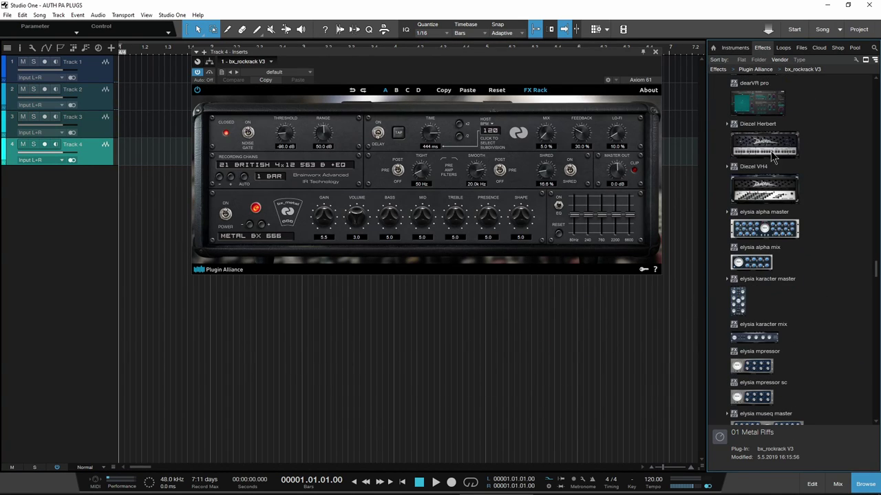
pyautogui.moveTo(763, 185); pyautogui.dragTo(91, 316)
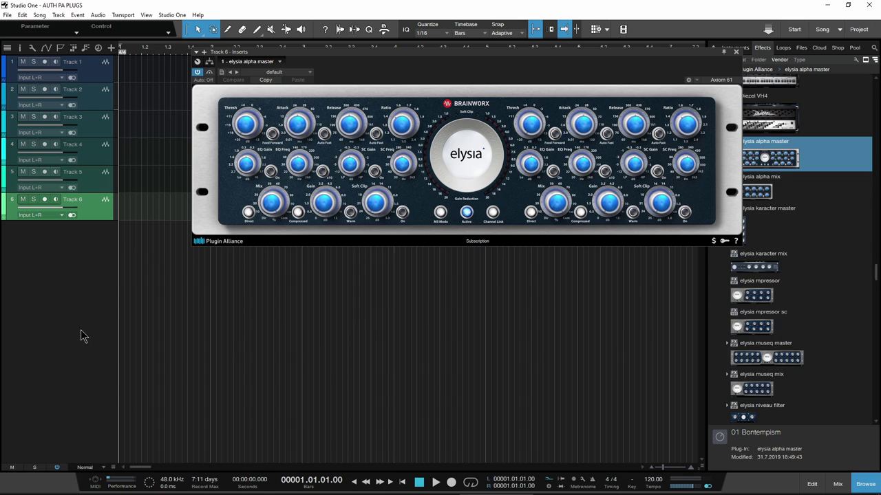
pyautogui.scroll(-3, 765, 372)
pyautogui.moveTo(765, 338); pyautogui.dragTo(46, 403)
pyautogui.moveTo(761, 351); pyautogui.dragTo(35, 360)
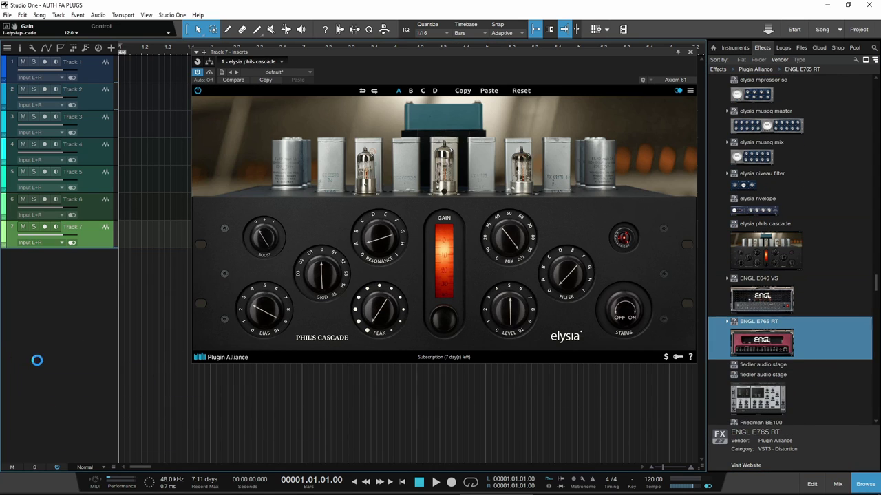
pyautogui.scroll(-10, 865, 299)
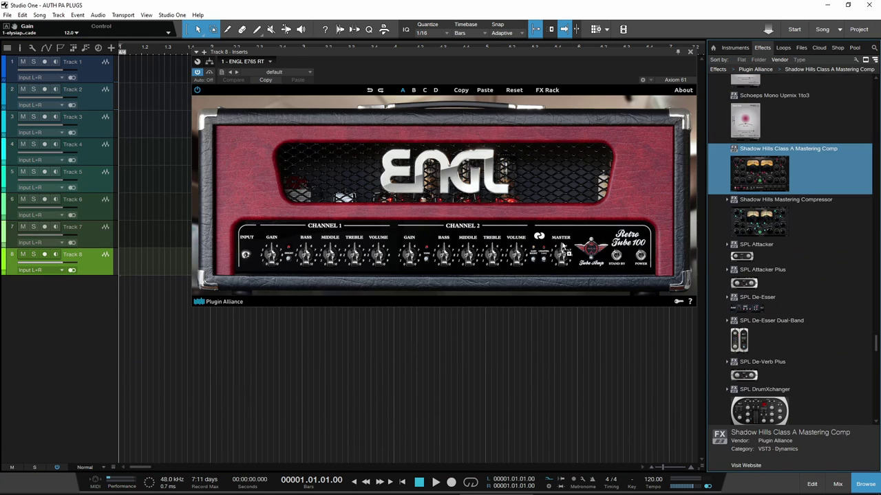
pyautogui.moveTo(759, 172); pyautogui.dragTo(71, 359)
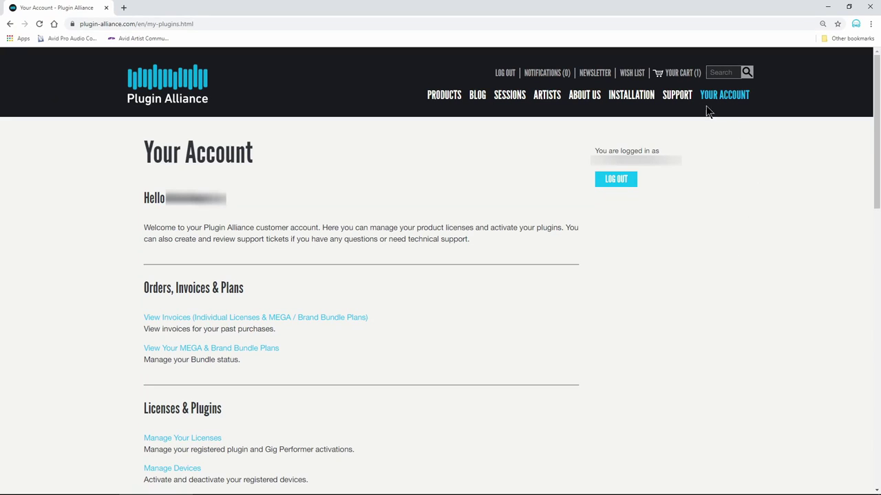
# Step: Open Manage Devices from the Licenses & Plugins section of Your Account
pyautogui.scroll(-3, 456, 306)
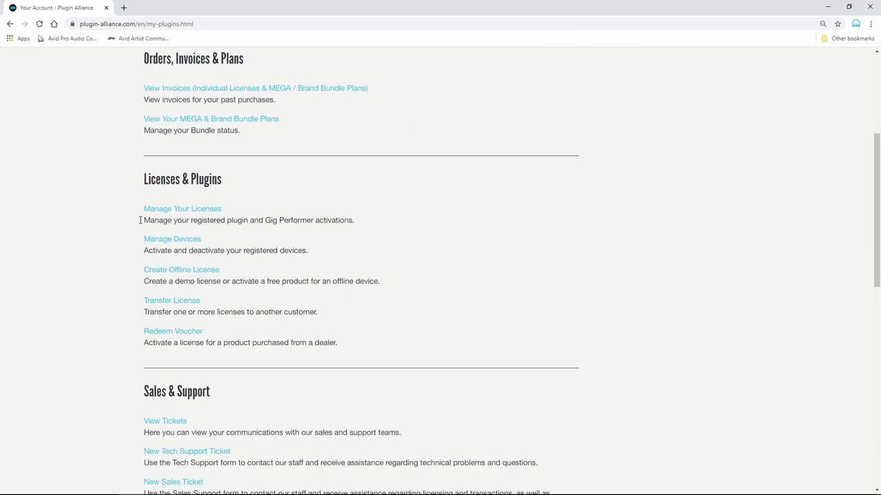
pyautogui.click(155, 241)
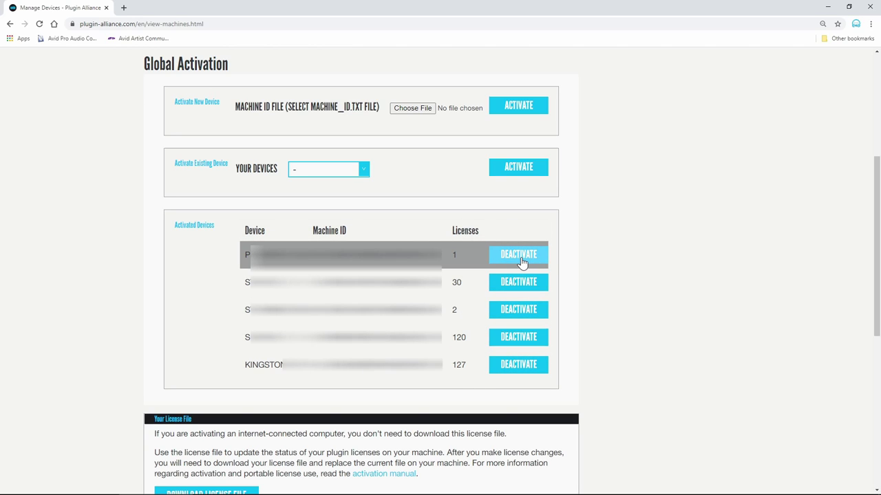
# Step: Deactivate the device holding 2 licenses, then expand the Brainworx bx_bassdude full license details
pyautogui.click(535, 314)
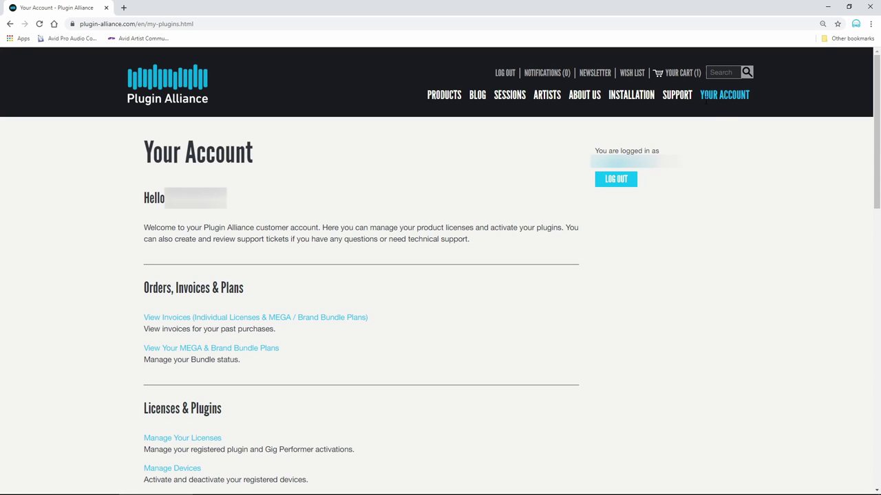
pyautogui.scroll(-3, 599, 273)
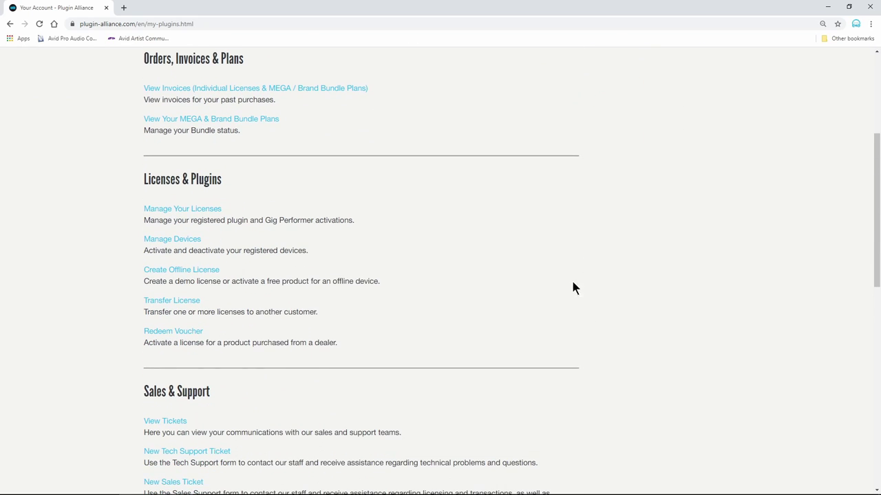
pyautogui.click(205, 215)
pyautogui.scroll(-8, 204, 215)
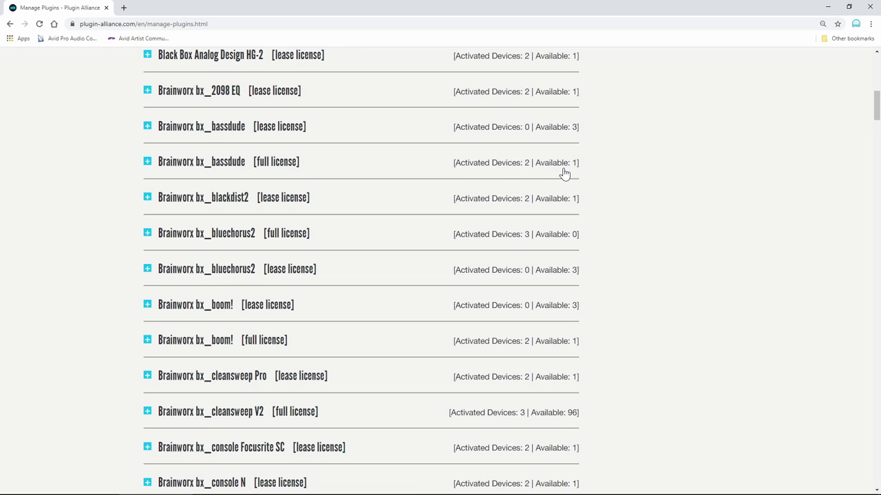
pyautogui.click(147, 162)
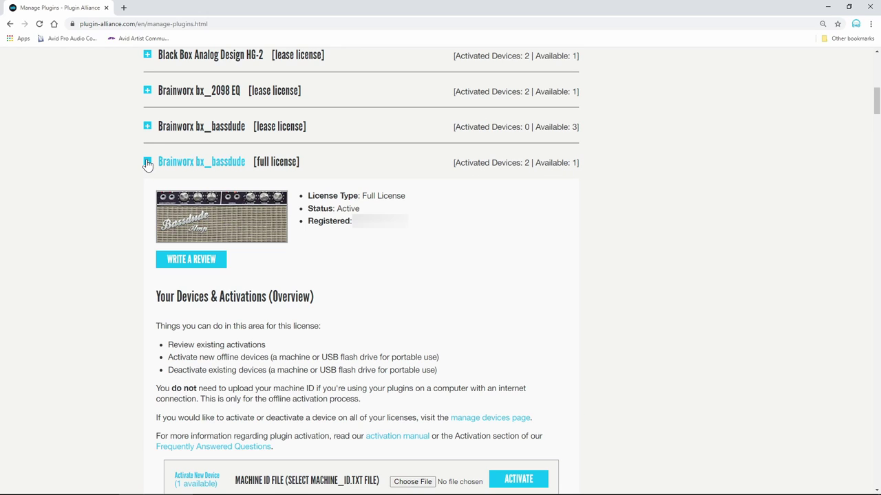
pyautogui.scroll(-6, 147, 165)
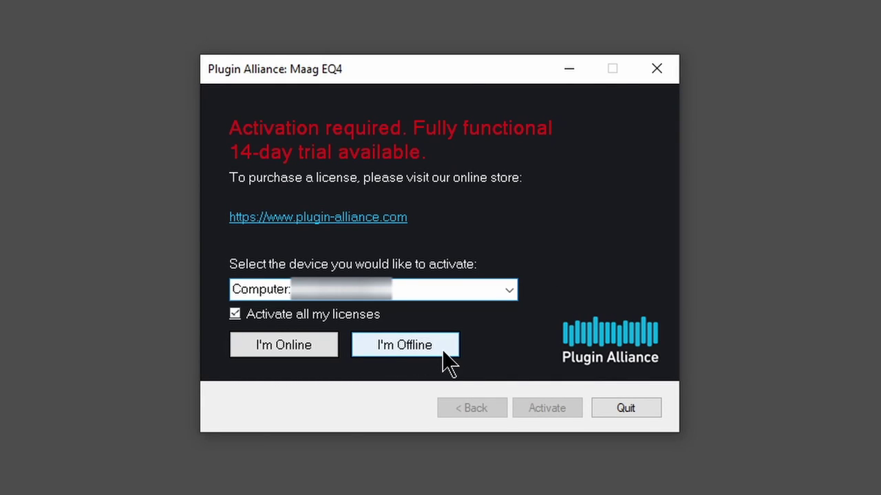
# Step: Choose offline activation for Maag EQ4 and activate a new device from the uploaded machine_id.txt
pyautogui.click(417, 351)
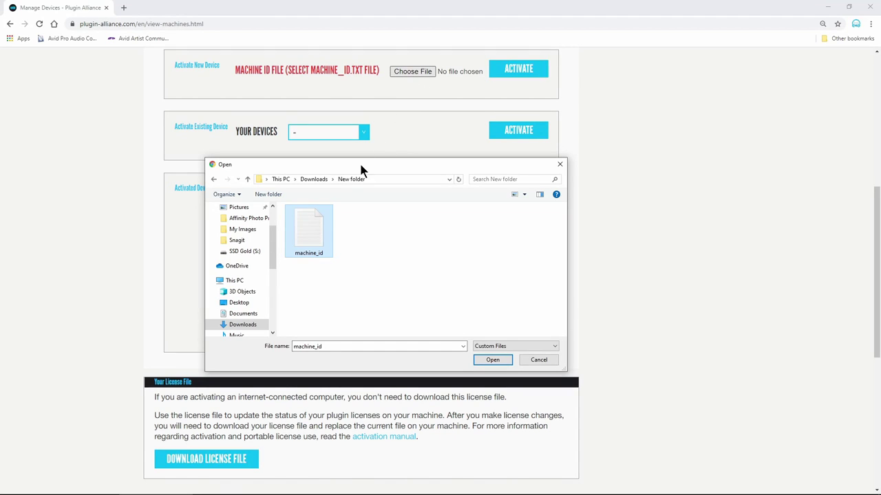
pyautogui.click(492, 360)
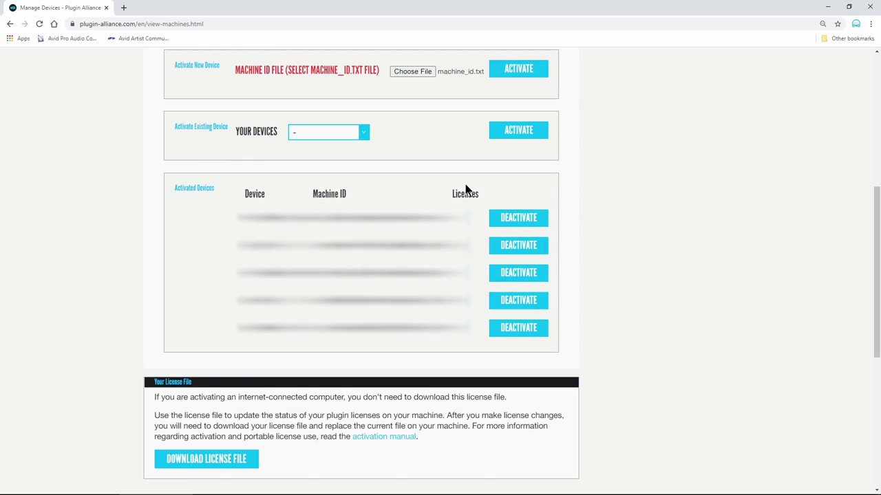
pyautogui.click(529, 75)
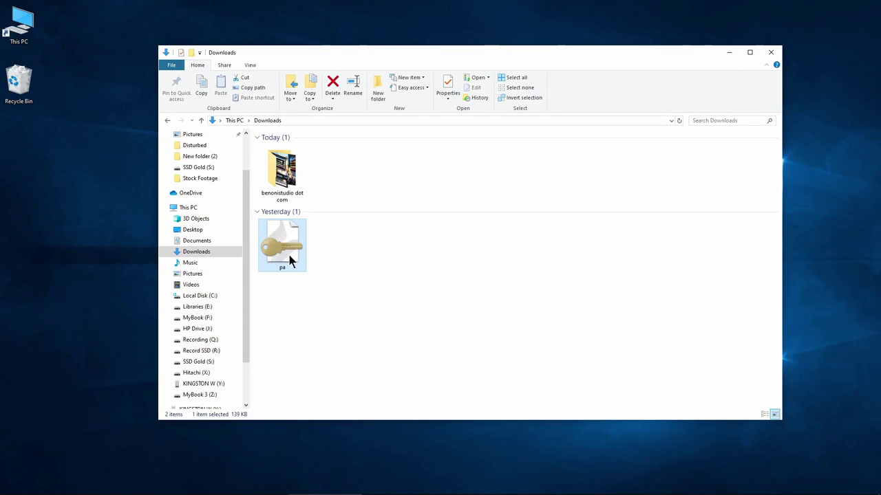
pyautogui.moveTo(288, 251); pyautogui.dragTo(296, 284)
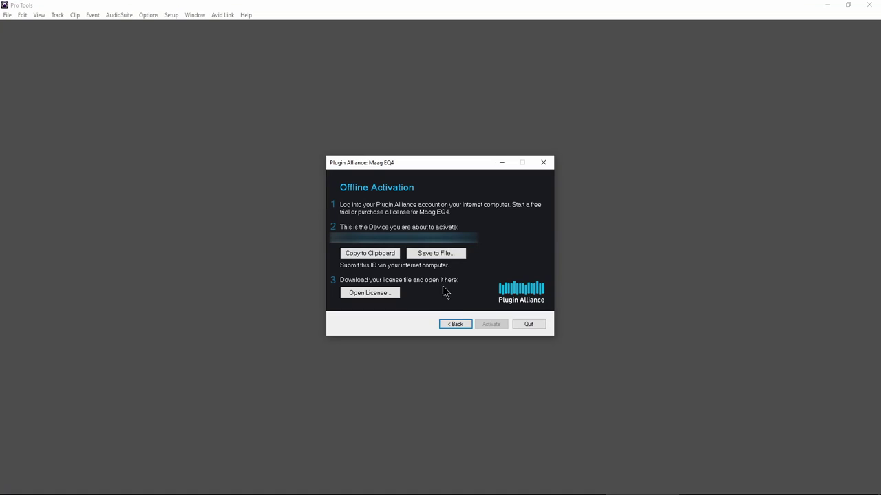
# Step: Activate Maag EQ4 offline by loading pa.license from the Downloads folder
pyautogui.click(377, 296)
pyautogui.click(377, 268)
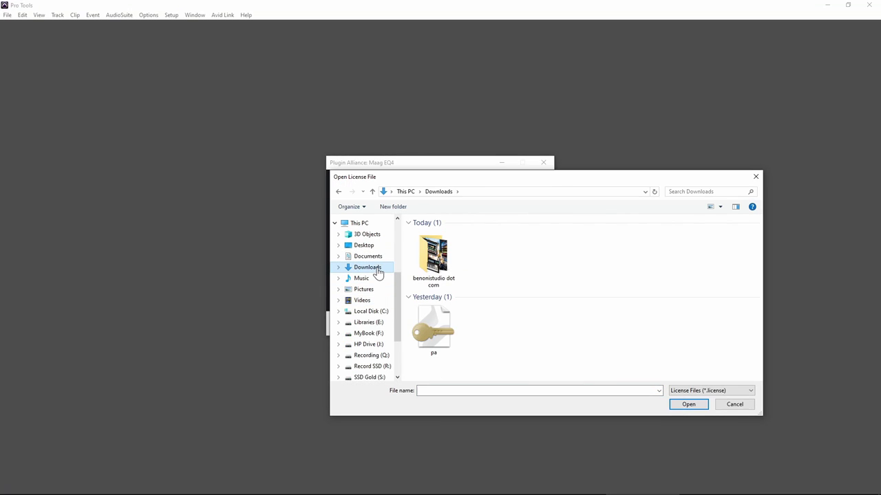
pyautogui.click(441, 336)
pyautogui.click(679, 405)
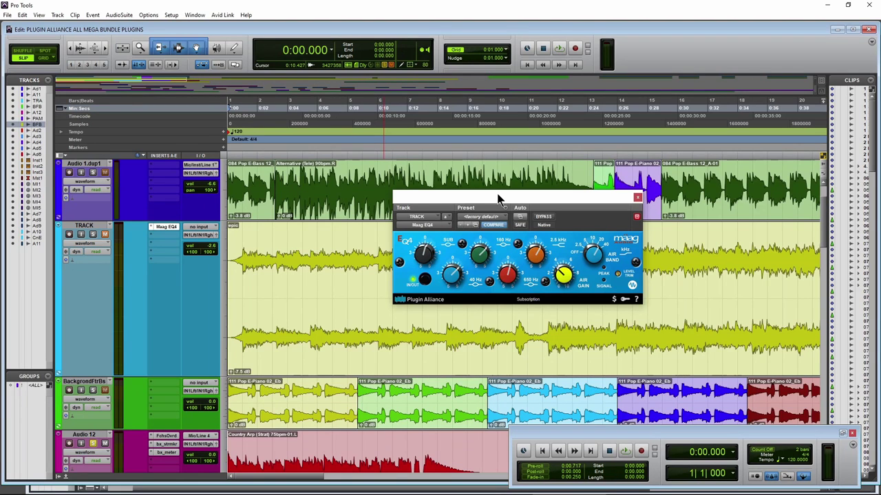
pyautogui.moveTo(502, 197); pyautogui.dragTo(509, 179)
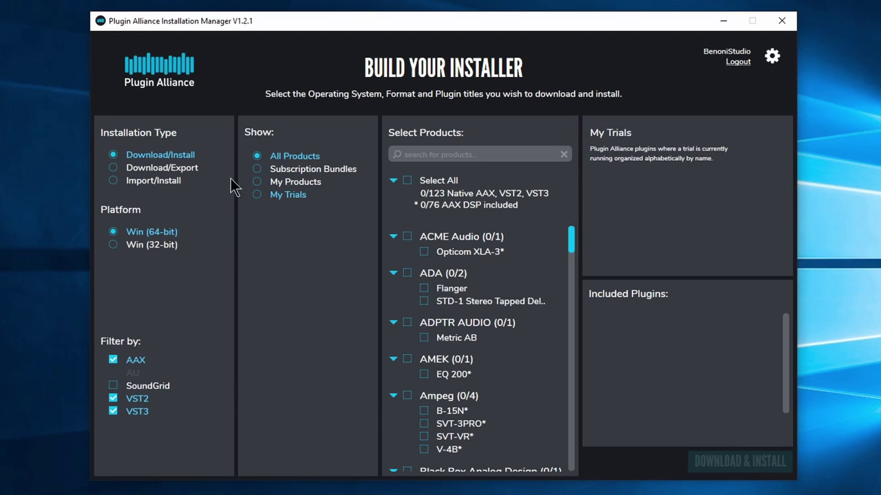
# Step: Switch to Download/Export, keeping Win (64-bit) and AAX, VST2, VST3 formats selected
pyautogui.click(150, 169)
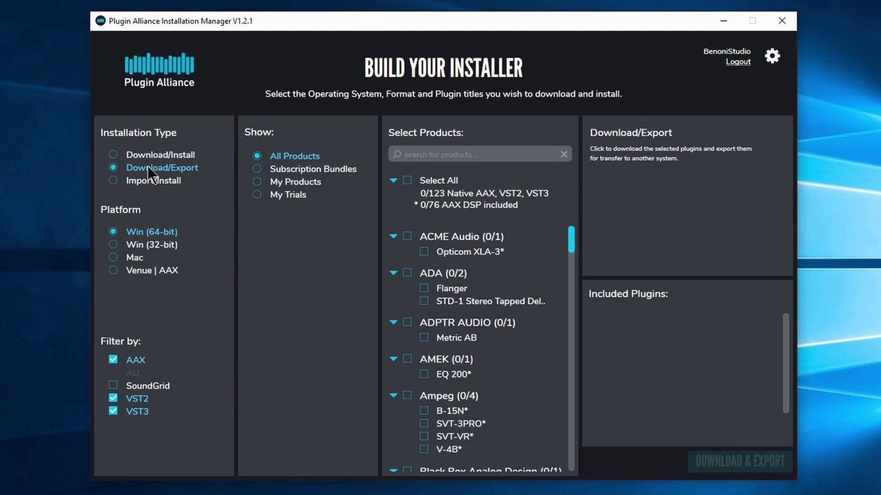
pyautogui.click(114, 246)
pyautogui.click(114, 258)
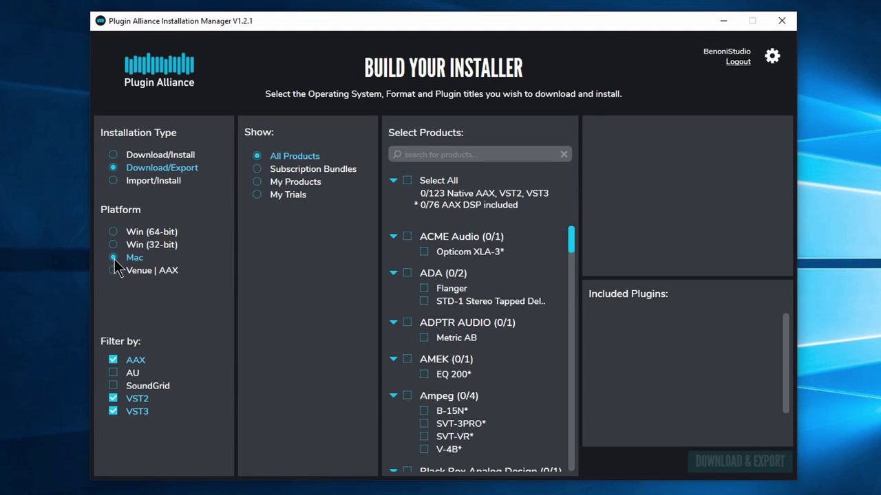
pyautogui.click(113, 270)
pyautogui.click(114, 233)
pyautogui.click(113, 360)
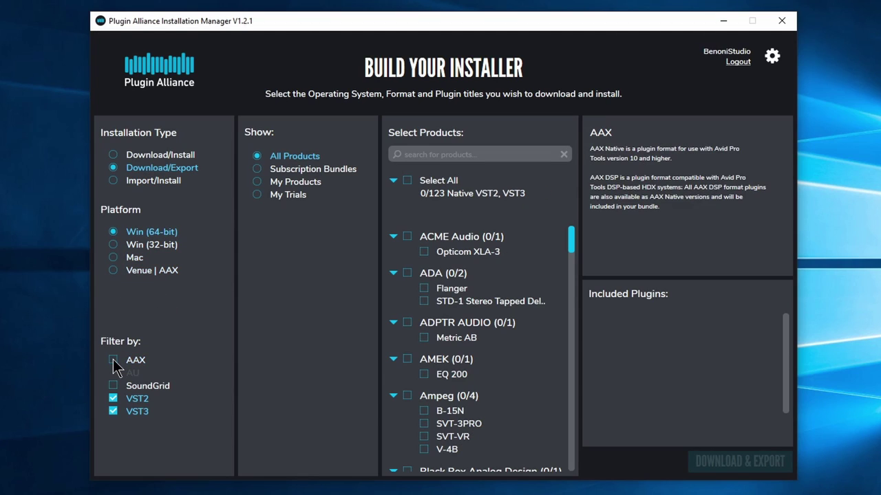
pyautogui.click(113, 360)
# Step: Show Subscription Bundles, tick MEGA Bundle monthly, and start the download for export
pyautogui.moveTo(120, 384)
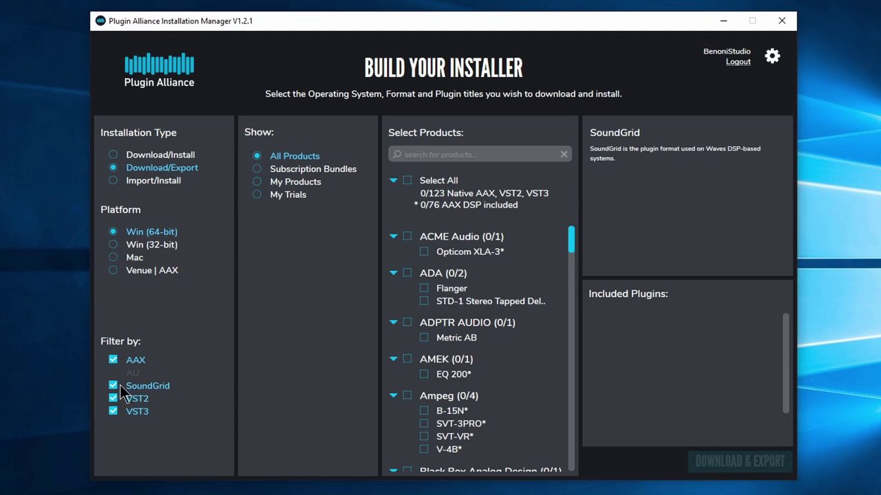
pyautogui.click(257, 169)
pyautogui.scroll(-1, 444, 413)
pyautogui.scroll(1, 444, 413)
pyautogui.click(440, 267)
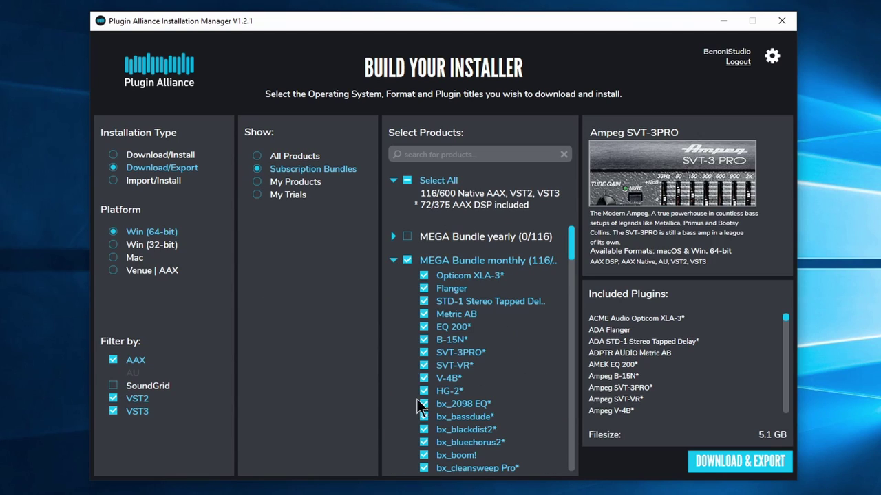
pyautogui.click(732, 471)
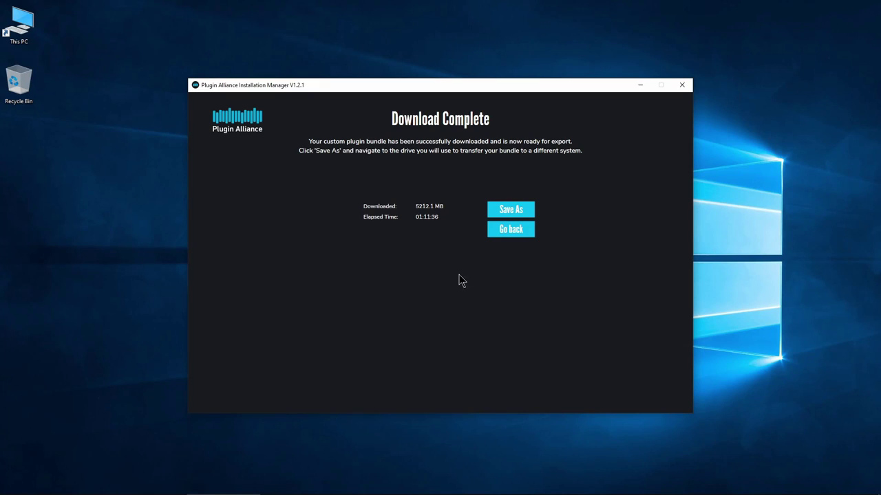
# Step: Save the exported bundle installer to Downloads with '-2020' appended to its name, then exit
pyautogui.click(511, 210)
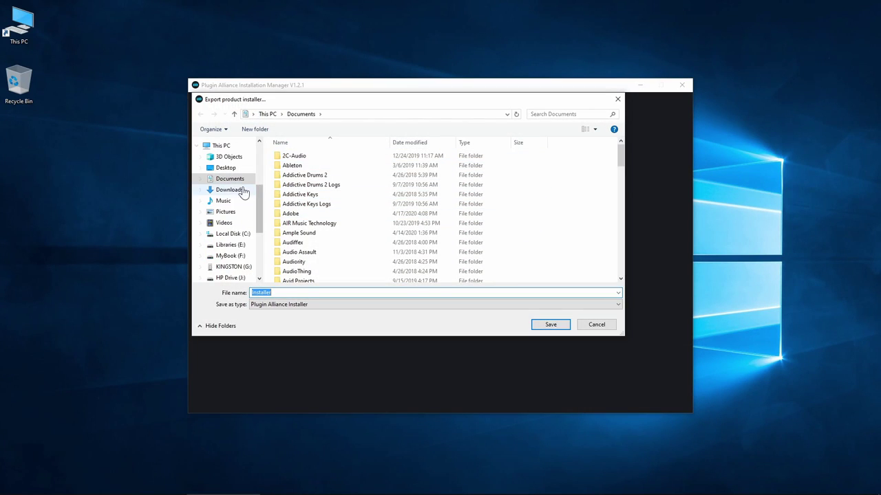
pyautogui.click(230, 190)
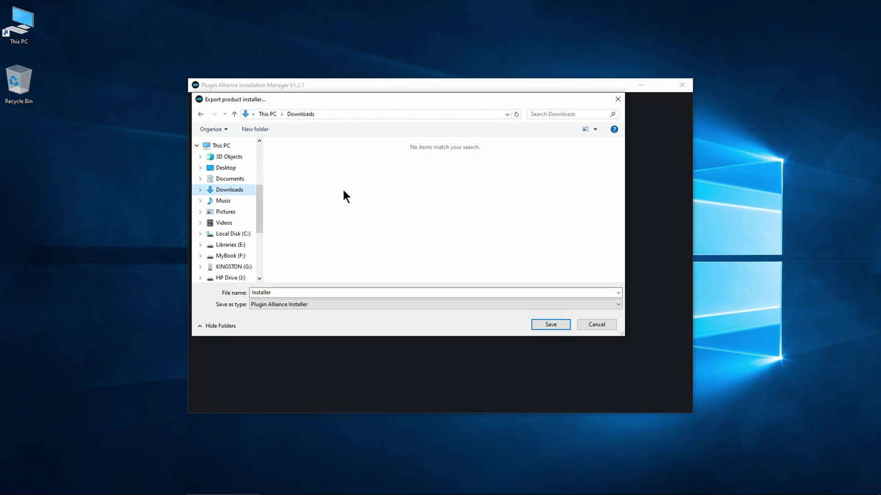
pyautogui.click(294, 293)
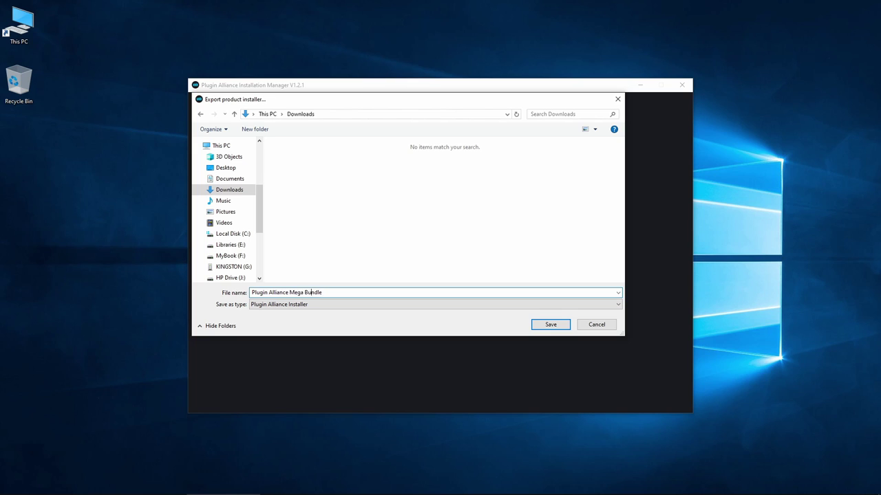
pyautogui.write('-2020')
pyautogui.click(551, 325)
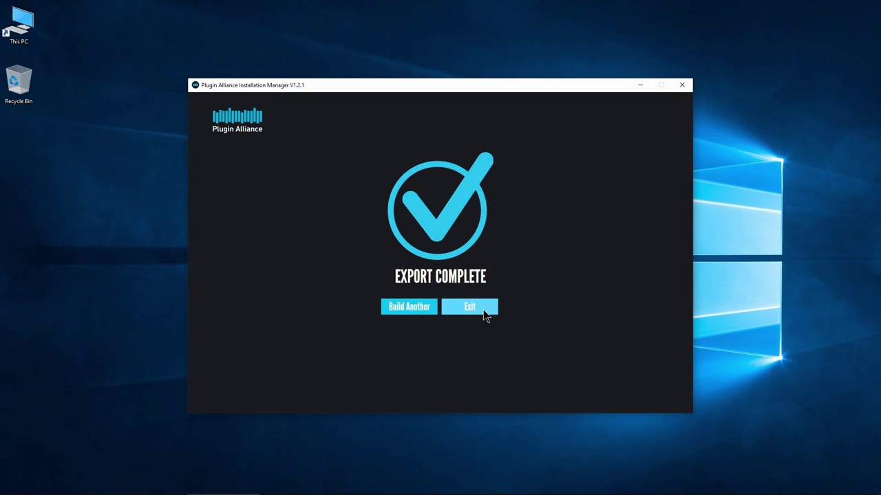
pyautogui.click(483, 310)
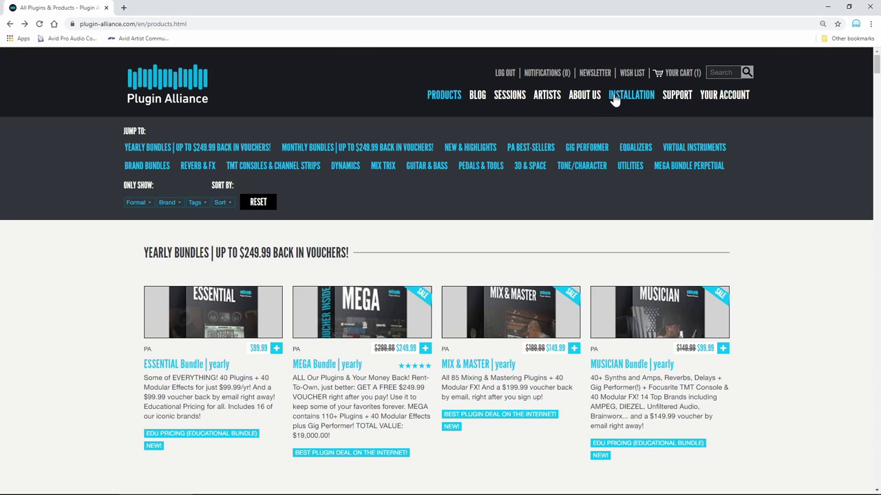
# Step: Download Installation Manager v1.2.1 (Win) from the Plugin Alliance INSTALLATION page, then minimize Chrome
pyautogui.click(615, 100)
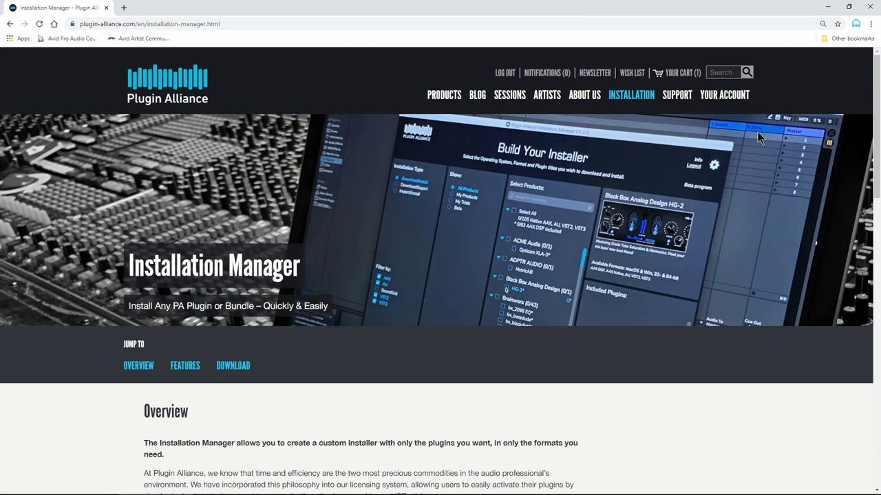
pyautogui.moveTo(876, 97); pyautogui.dragTo(873, 300)
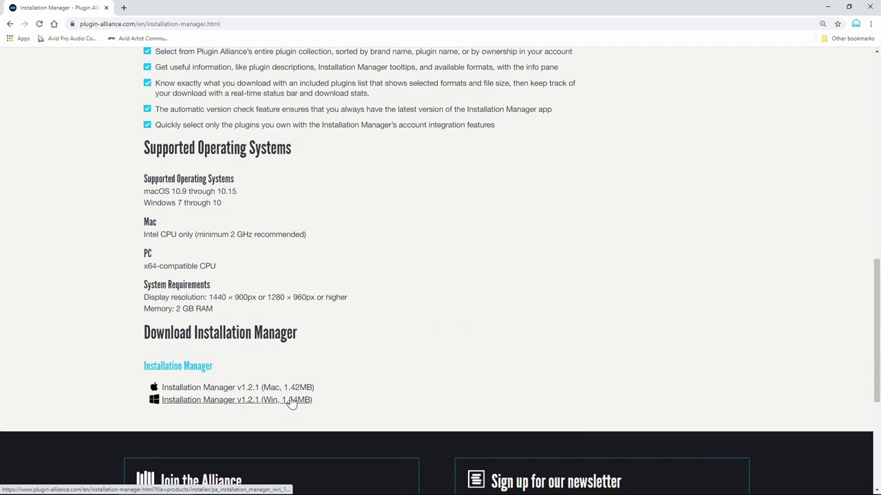
pyautogui.click(292, 405)
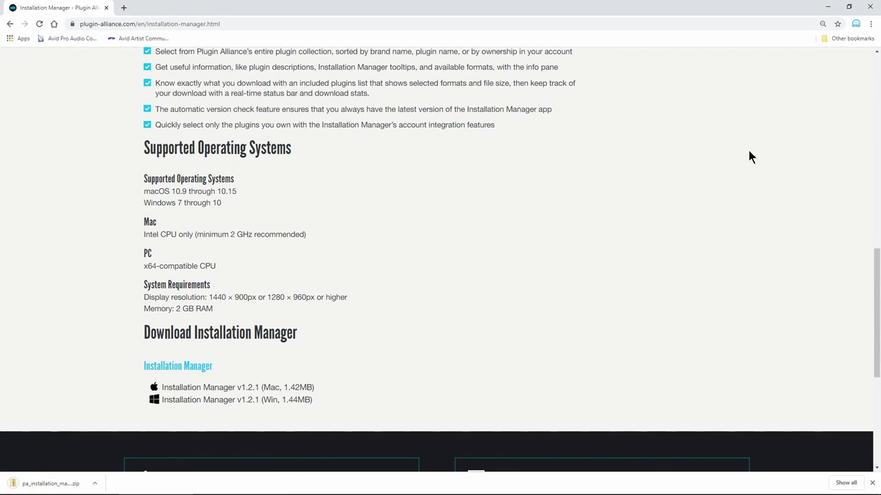
pyautogui.click(828, 11)
pyautogui.moveTo(347, 184); pyautogui.dragTo(390, 191)
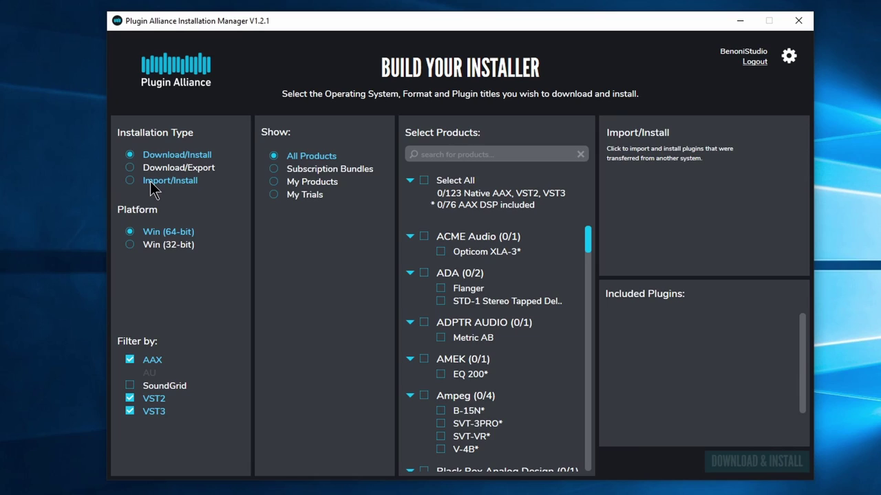
# Step: Choose to import and install a package in the offline Installation Manager
pyautogui.click(153, 184)
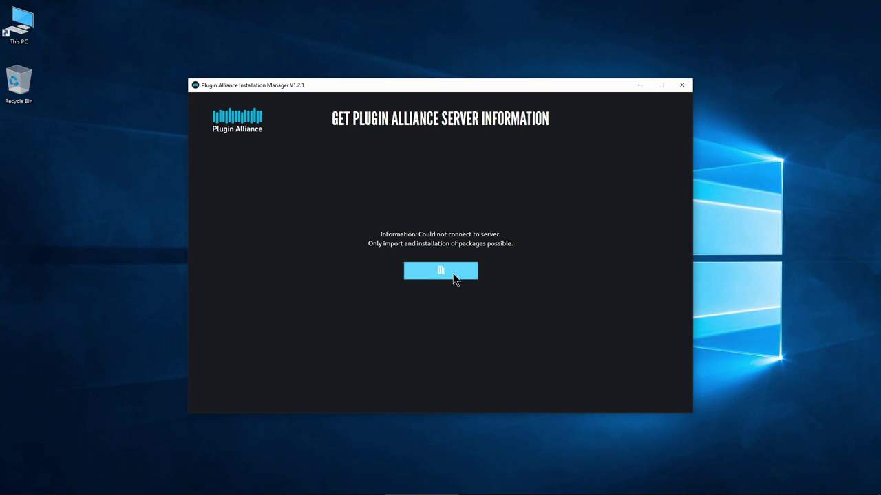
# Step: Dismiss the server-connection error and import the Mega Bundle .pabundle installer package
pyautogui.click(454, 278)
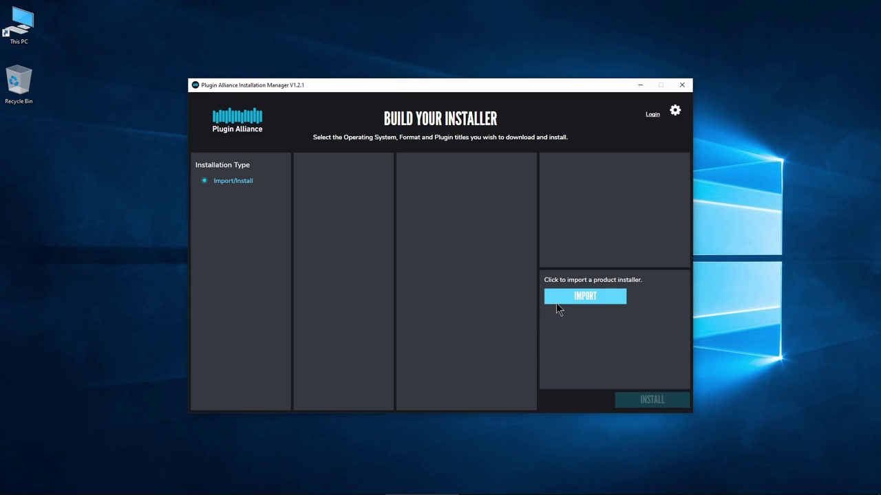
pyautogui.click(589, 302)
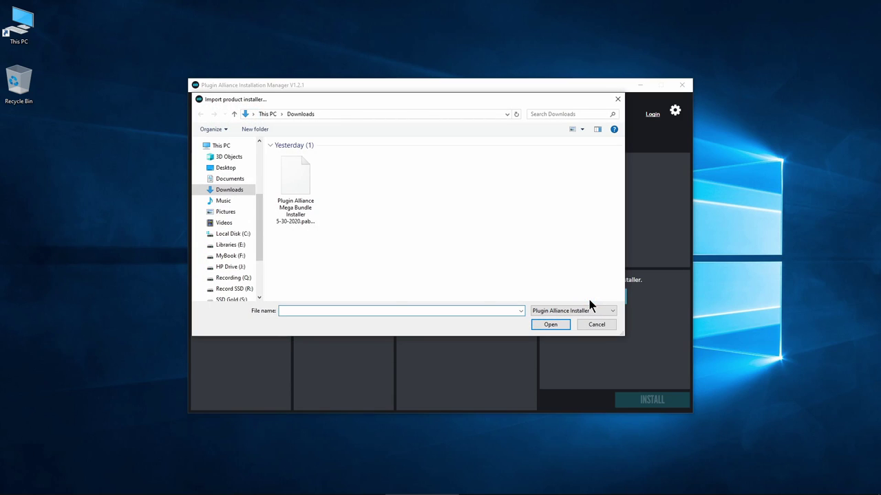
pyautogui.click(289, 176)
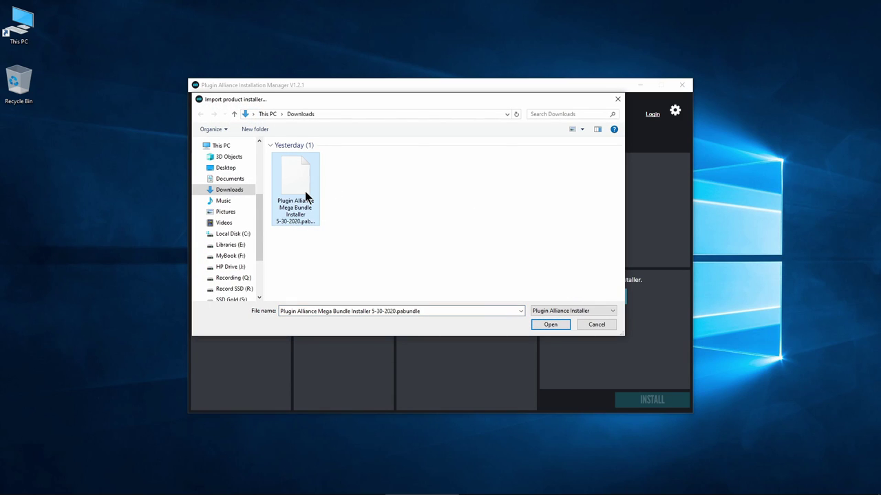
pyautogui.click(550, 325)
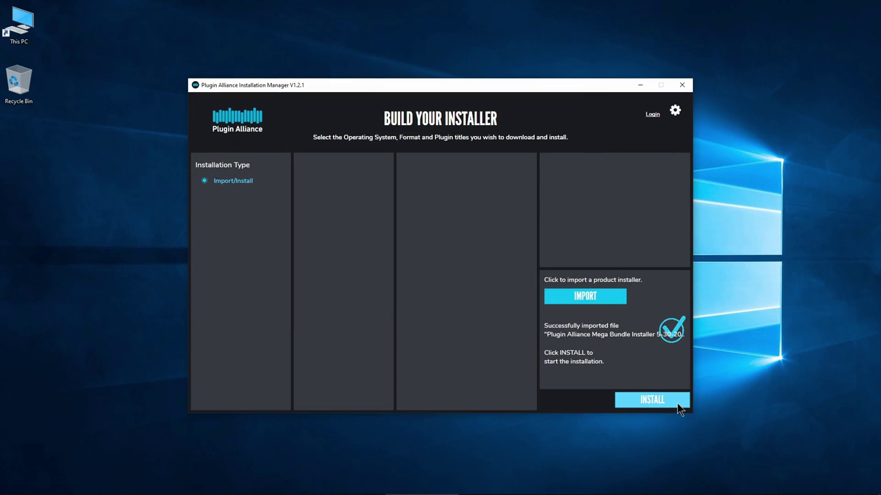
# Step: Install the imported Mega Bundle to the default VST2.4 folder, then exit the manager
pyautogui.click(679, 406)
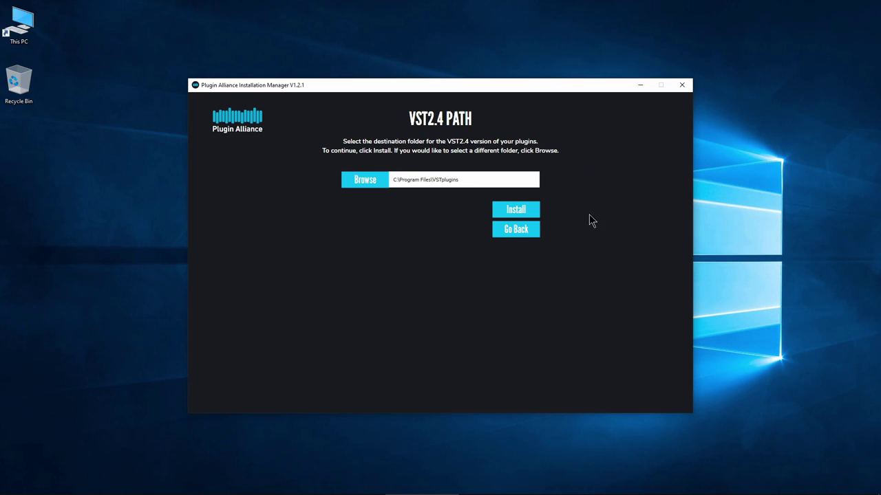
pyautogui.click(523, 208)
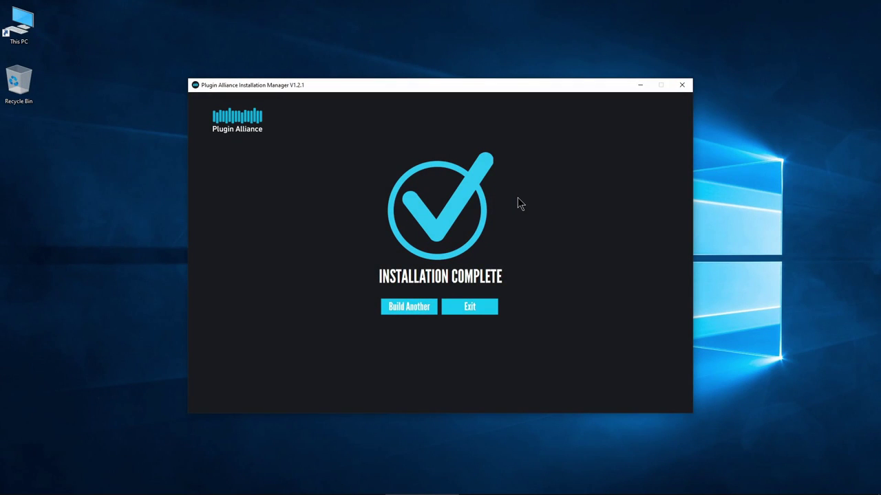
pyautogui.click(487, 311)
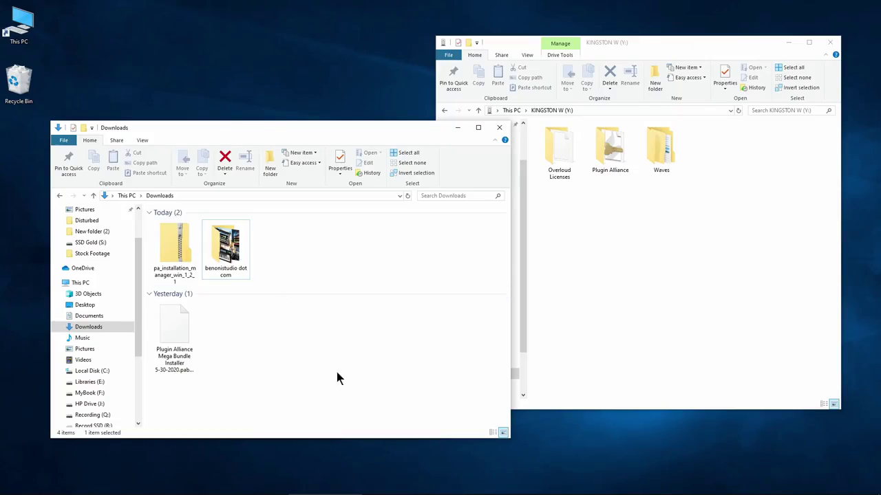
# Step: Copy the pa_installation zip and Mega Bundle installer onto KINGSTON W (Y:) and verify both copies
pyautogui.moveTo(175, 242); pyautogui.dragTo(713, 278)
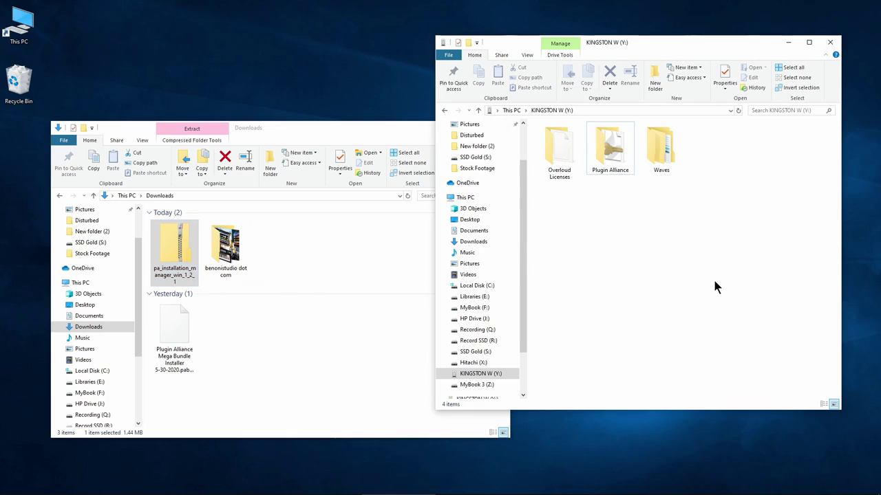
pyautogui.moveTo(174, 338); pyautogui.dragTo(643, 318)
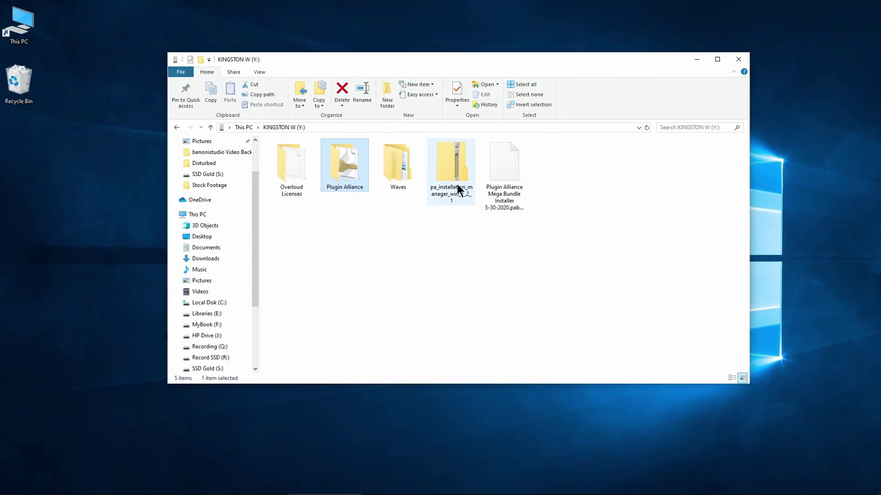
pyautogui.click(453, 175)
pyautogui.click(512, 167)
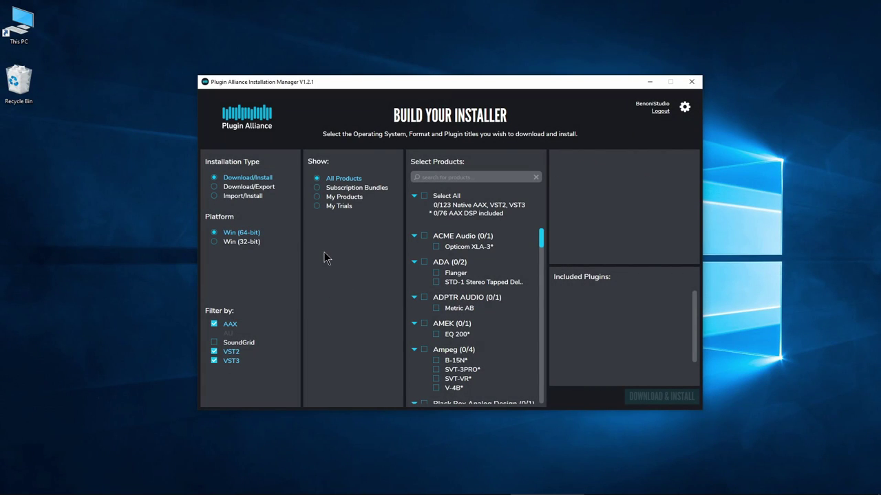
# Step: Filter to My Products, search 'Amek', and tick the EQ 200 for installation
pyautogui.click(335, 198)
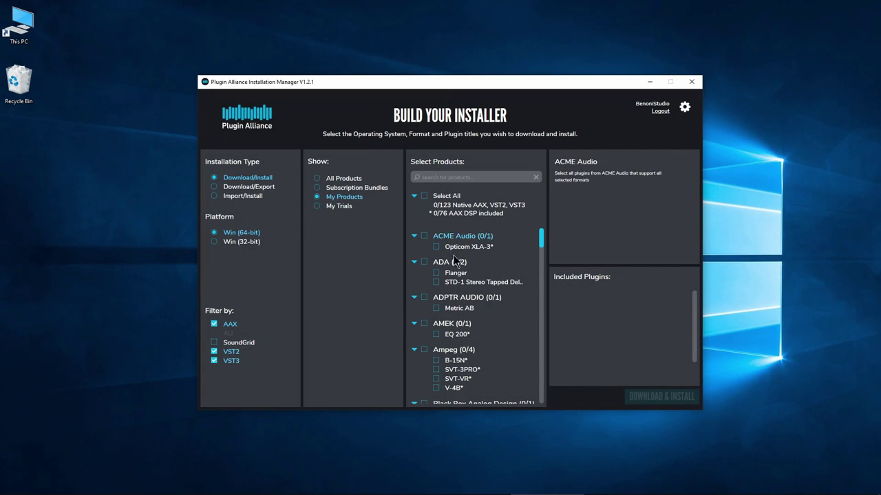
pyautogui.scroll(-3, 461, 289)
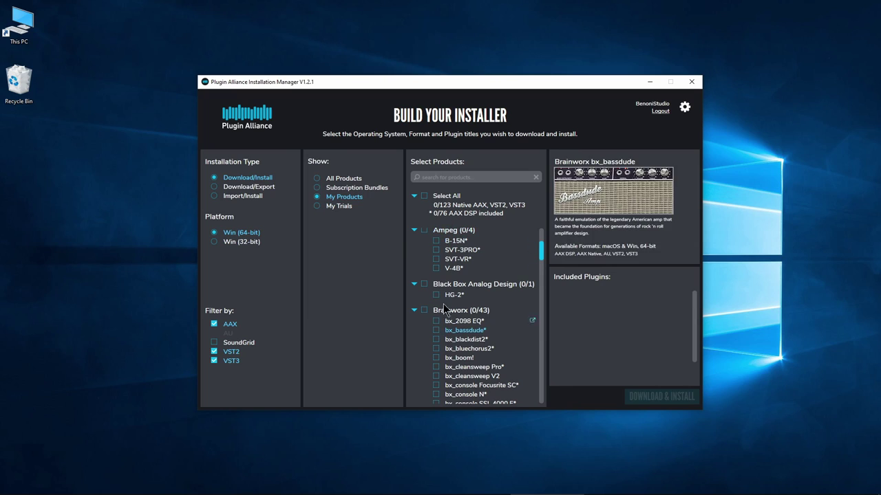
pyautogui.click(457, 178)
pyautogui.write('Amek')
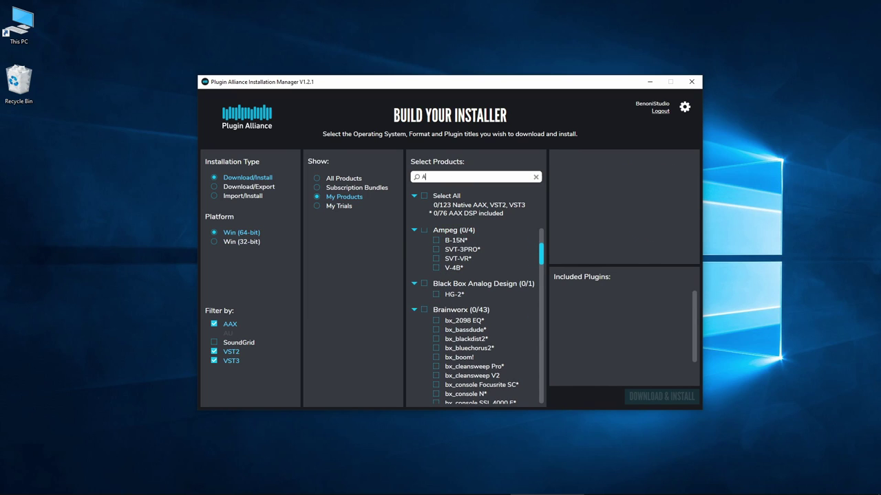
pyautogui.click(436, 246)
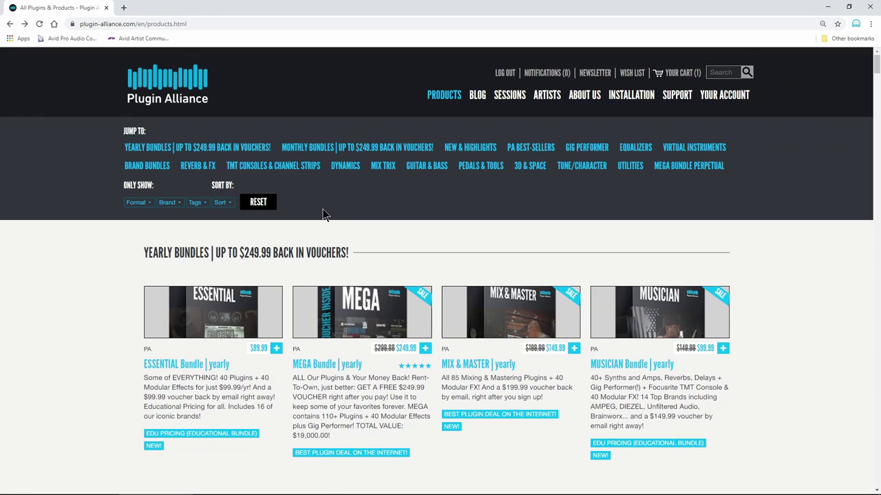
# Step: Download the Windows 64-bit installer from the EQ 200 product page
pyautogui.scroll(-15, 323, 215)
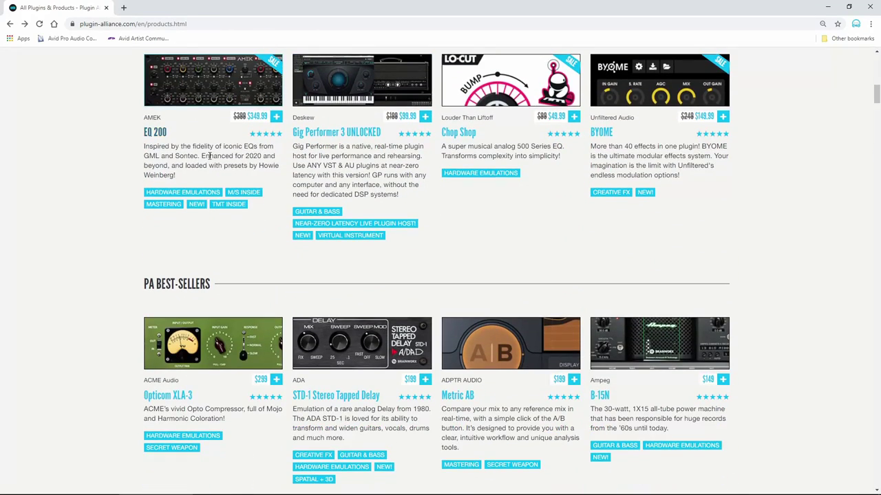
pyautogui.click(158, 132)
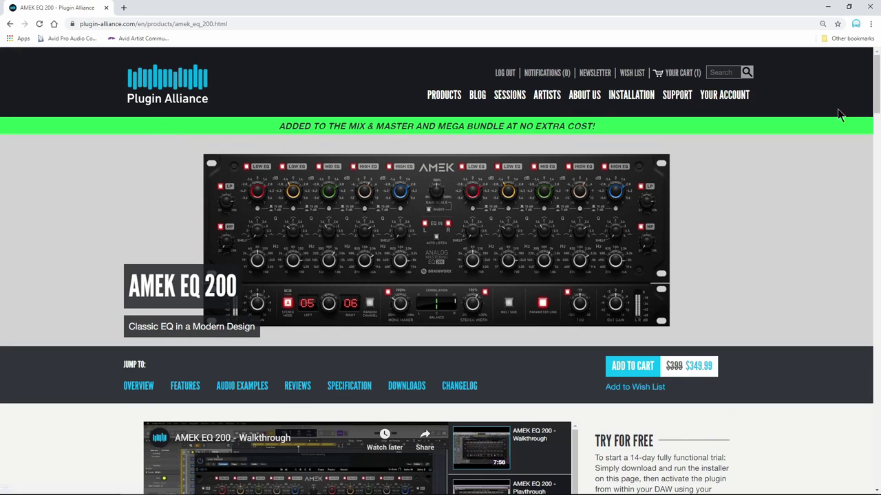
pyautogui.moveTo(875, 103); pyautogui.dragTo(871, 435)
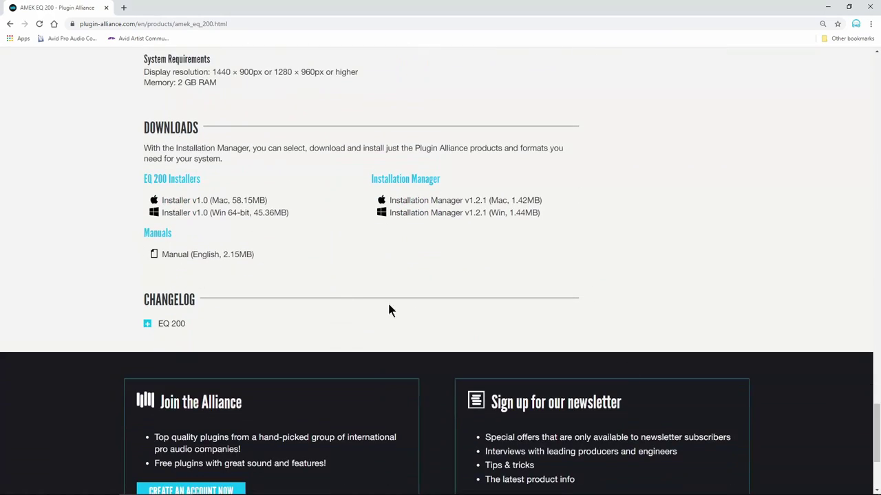
pyautogui.click(252, 216)
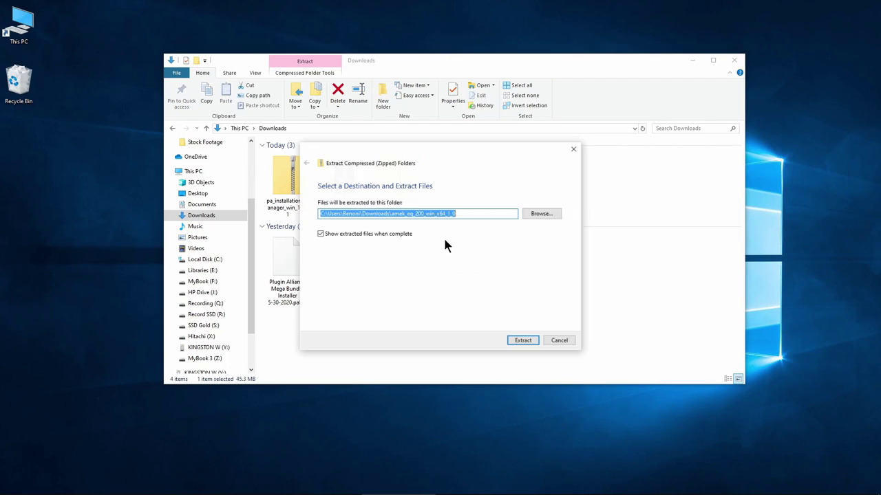
# Step: Extract the EQ 200 zip and run its setup to install the plugin
pyautogui.press('Return')
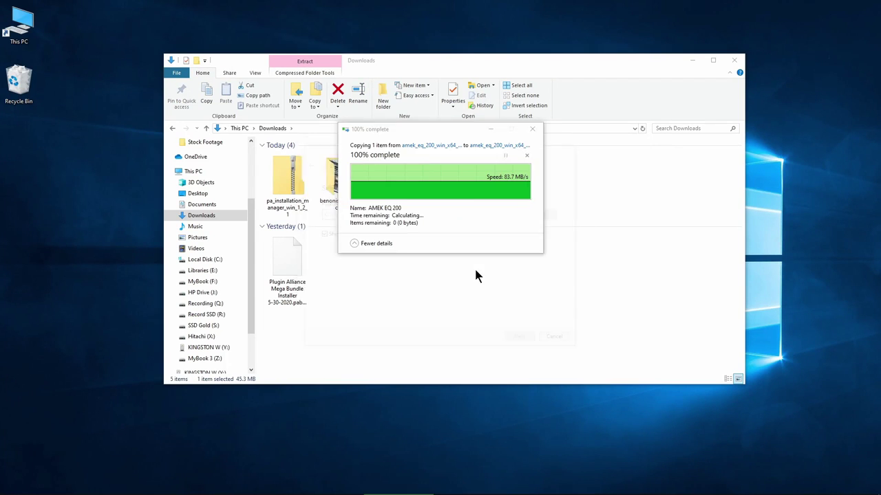
pyautogui.click(507, 325)
pyautogui.click(507, 325)
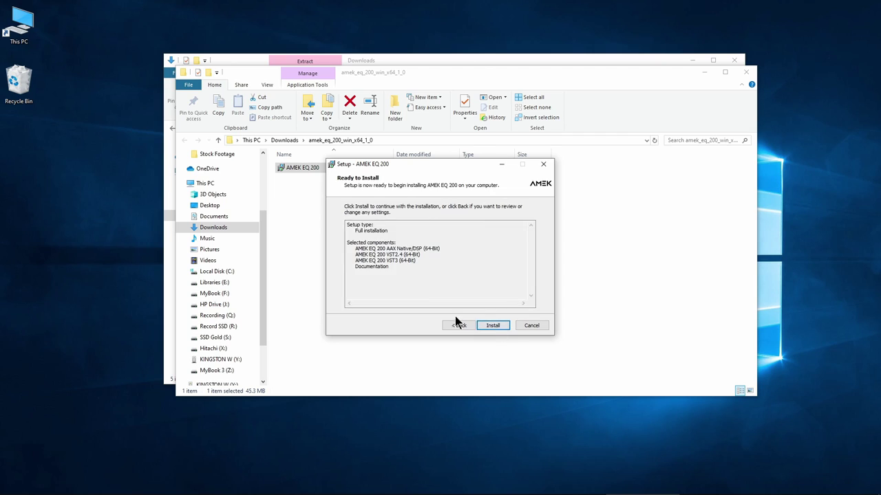
pyautogui.press('Return')
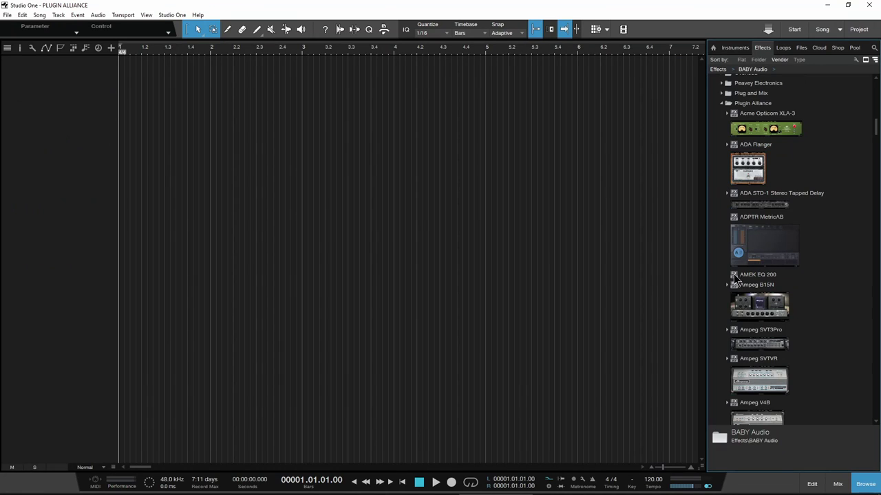
# Step: Place AMEK EQ 200 on a Studio One track and bring up its activation options
pyautogui.scroll(1, 724, 170)
pyautogui.scroll(-1, 724, 170)
pyautogui.moveTo(757, 275); pyautogui.dragTo(181, 196)
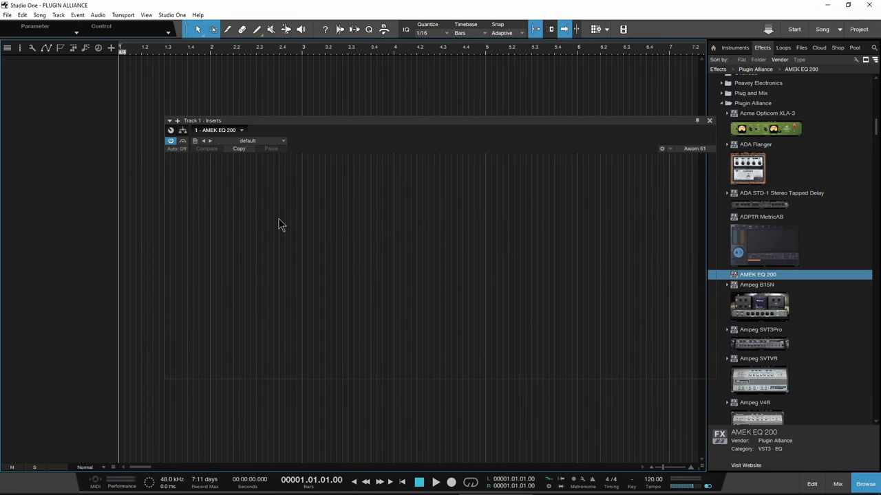
pyautogui.click(479, 265)
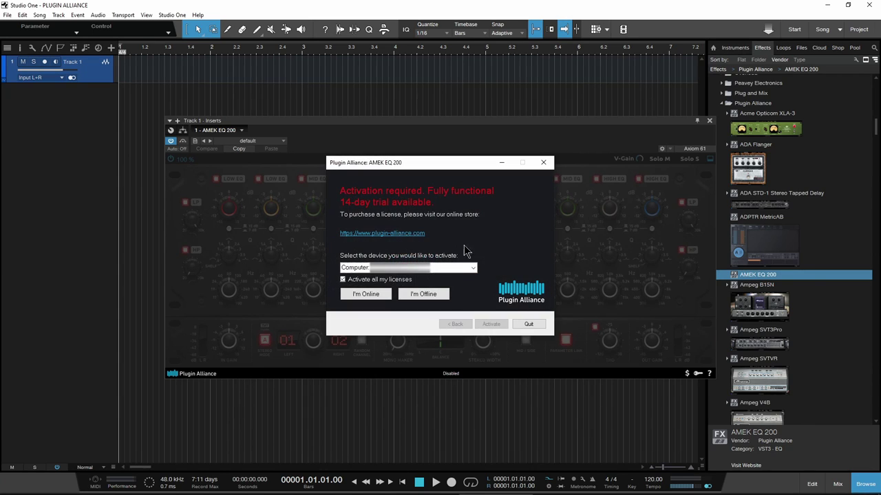